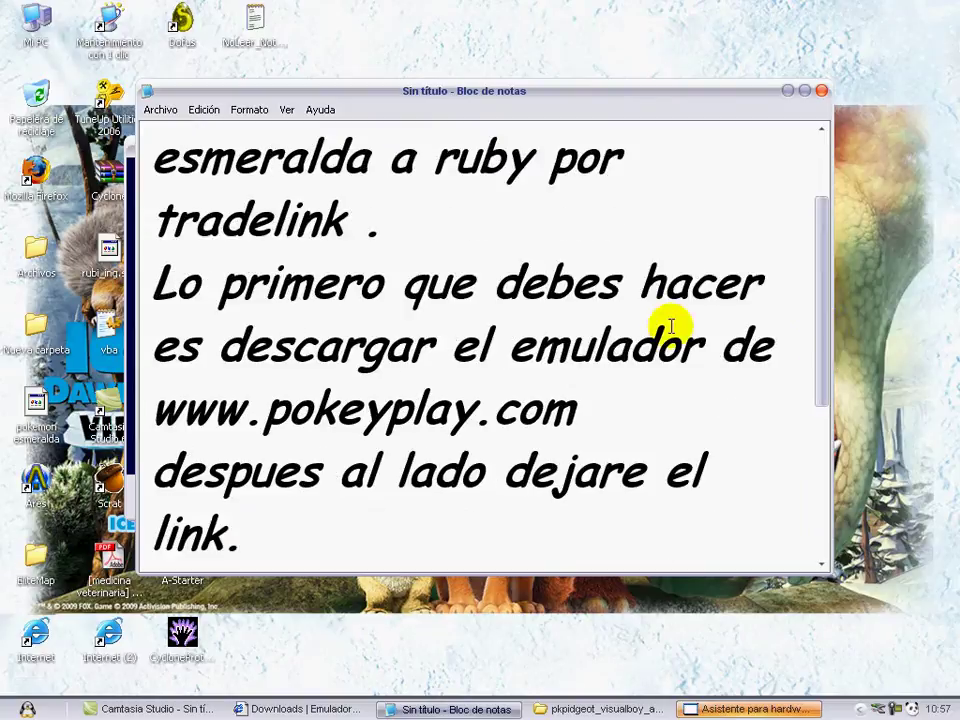
Step: View the VisualBoy Advance Tradelink 1.6.1 download page on pokeyplay.com, and close the browser window
left_click(302, 708)
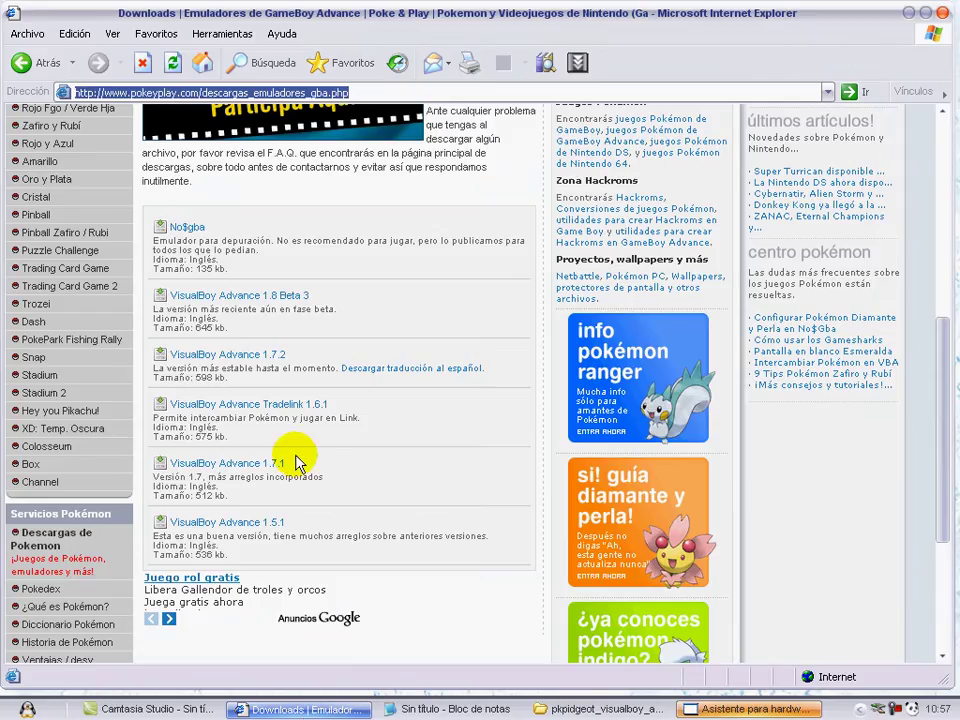
left_click(276, 405)
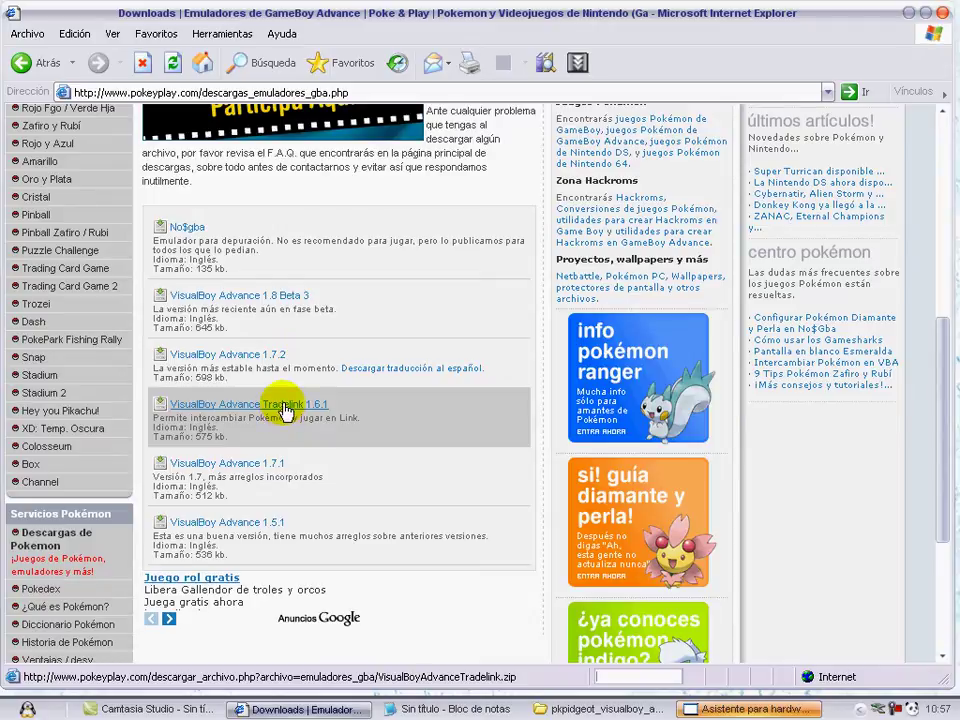
left_click(285, 406)
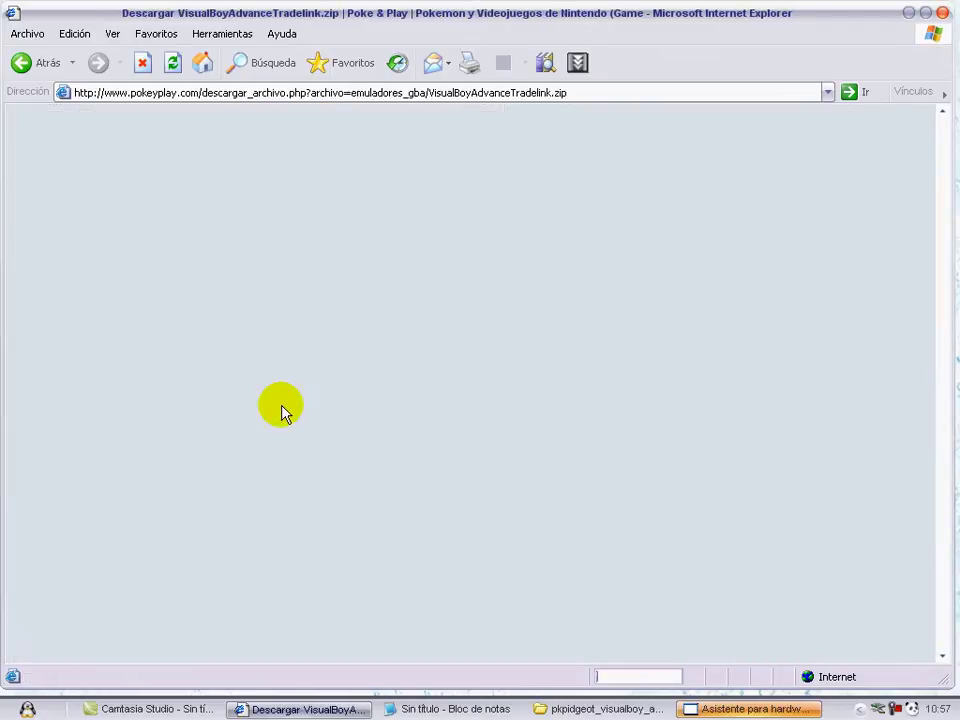
scroll(349, 444, "down", 3)
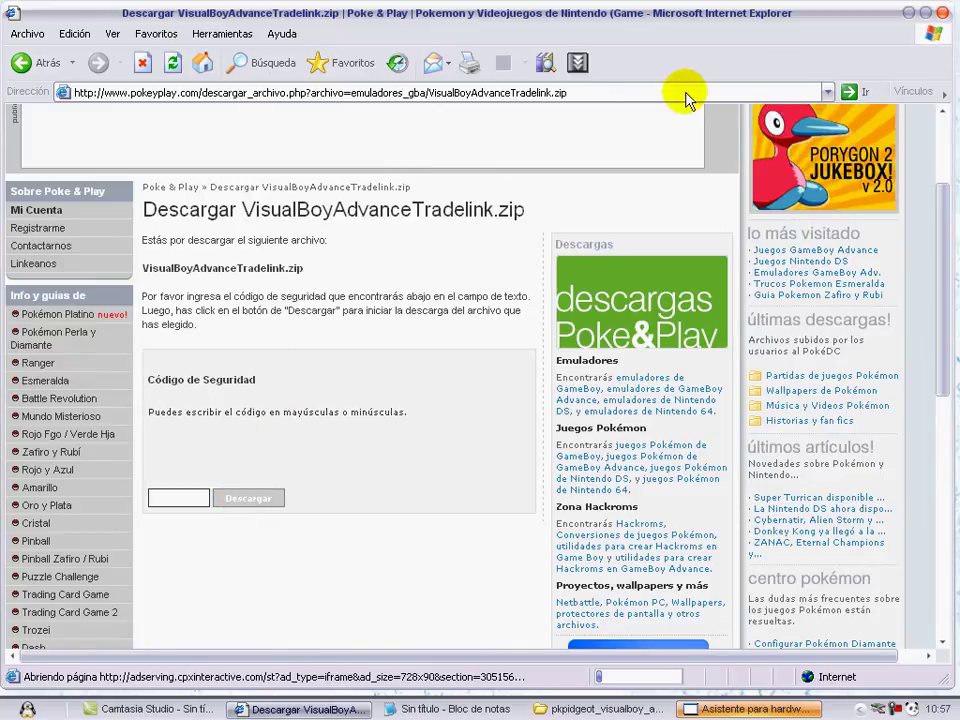
left_click(943, 14)
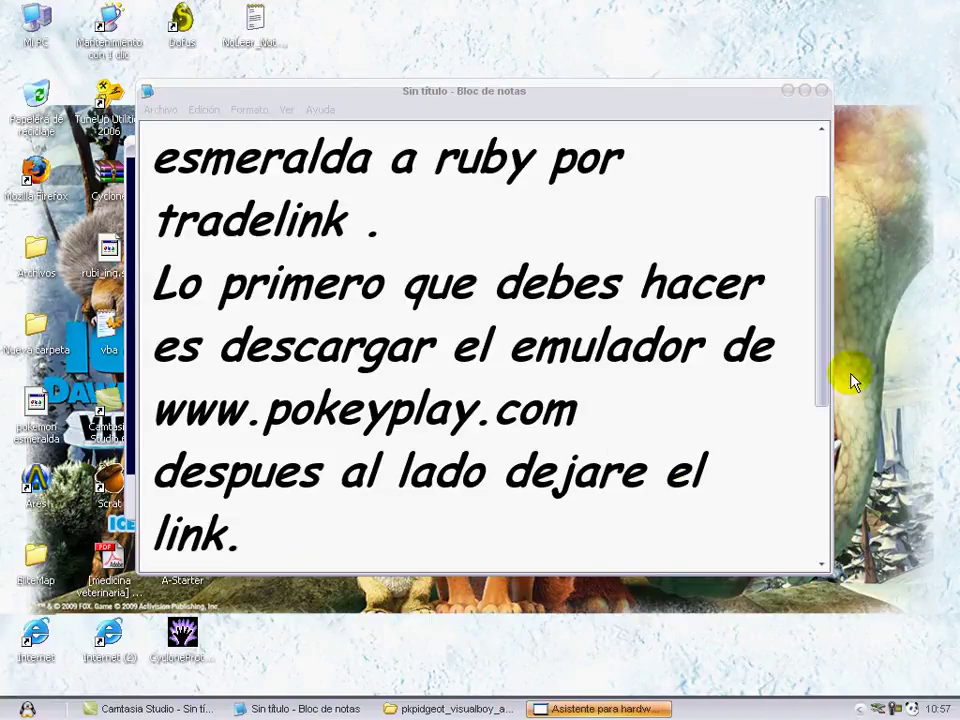
Step: Read on through the Notepad instructions, minimize them, and cancel the new-hardware wizard
left_click_drag(830, 372, 816, 498)
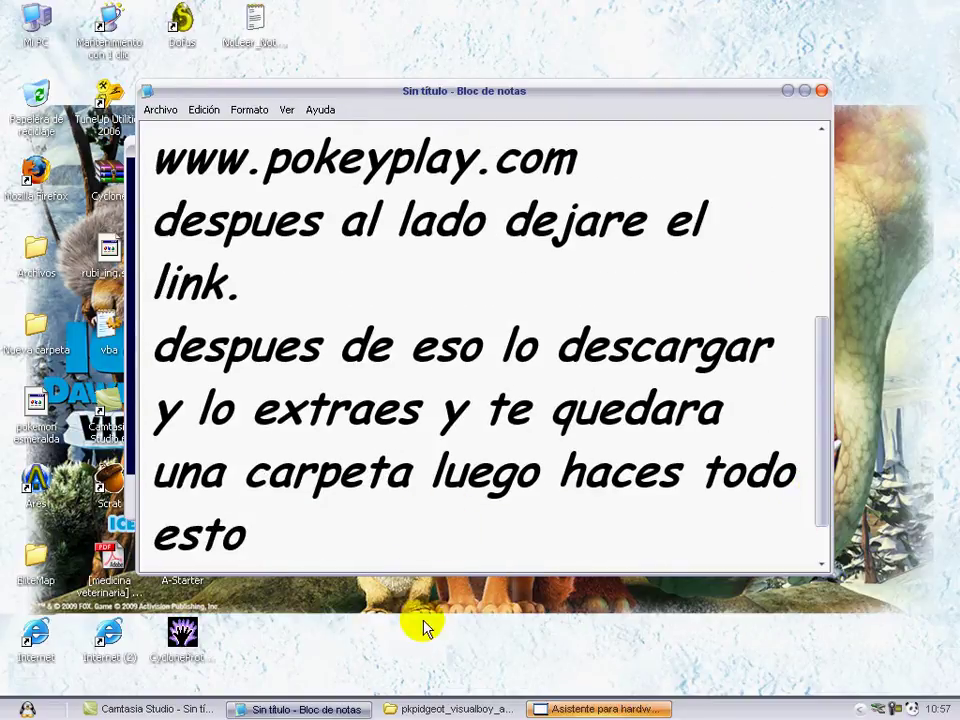
left_click(327, 708)
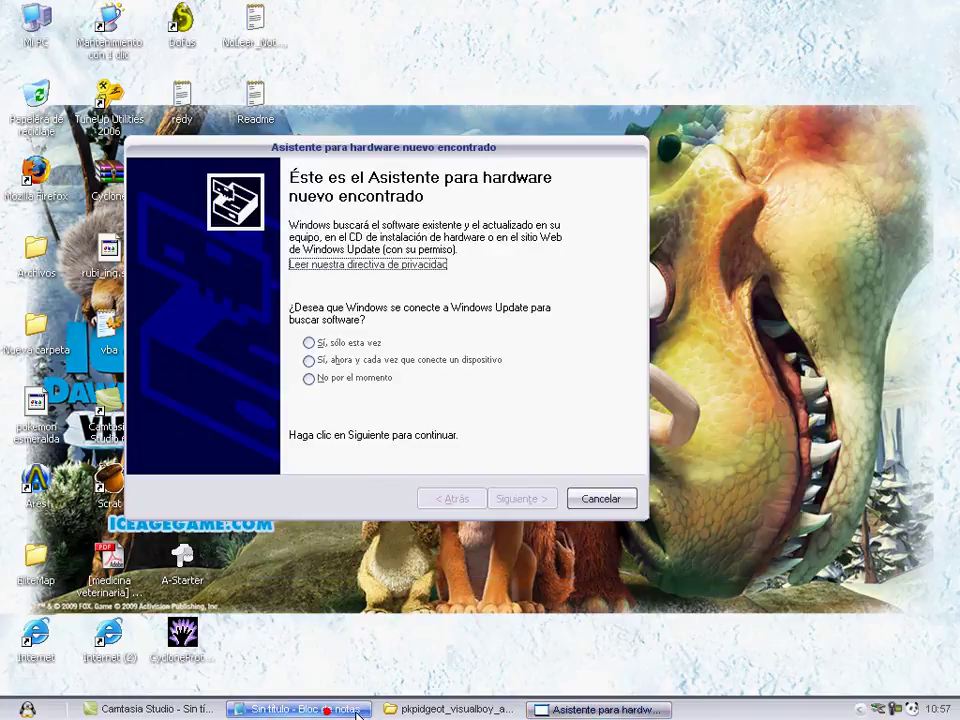
left_click(598, 500)
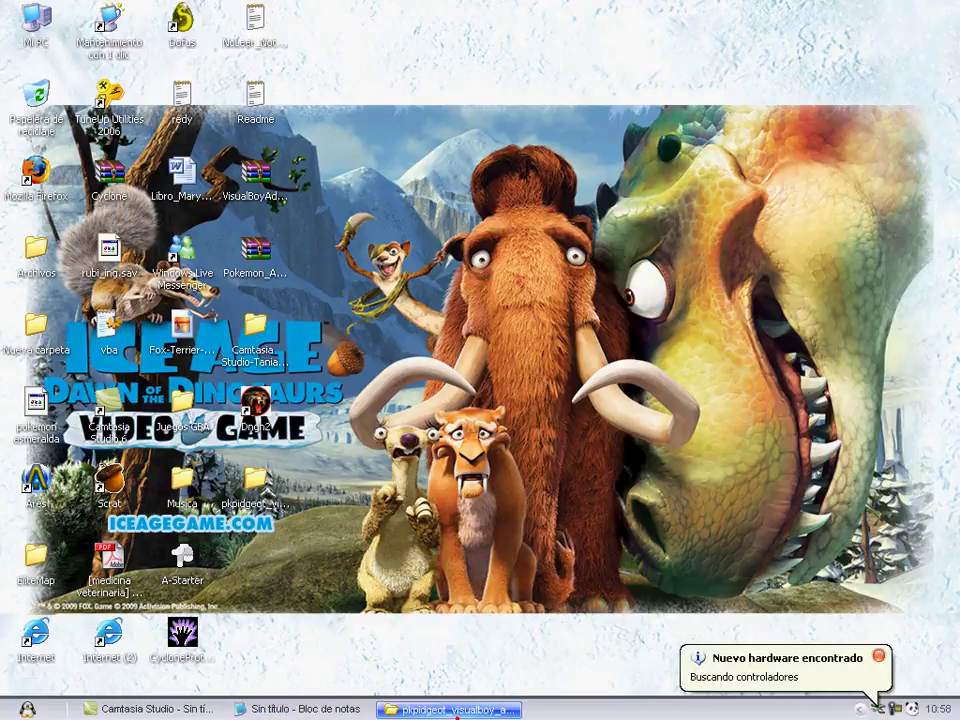
Step: Launch two instances of VisualBoyAdvance from the pkpidgeot_visualboy_advance_tradelink folder
left_click(458, 710)
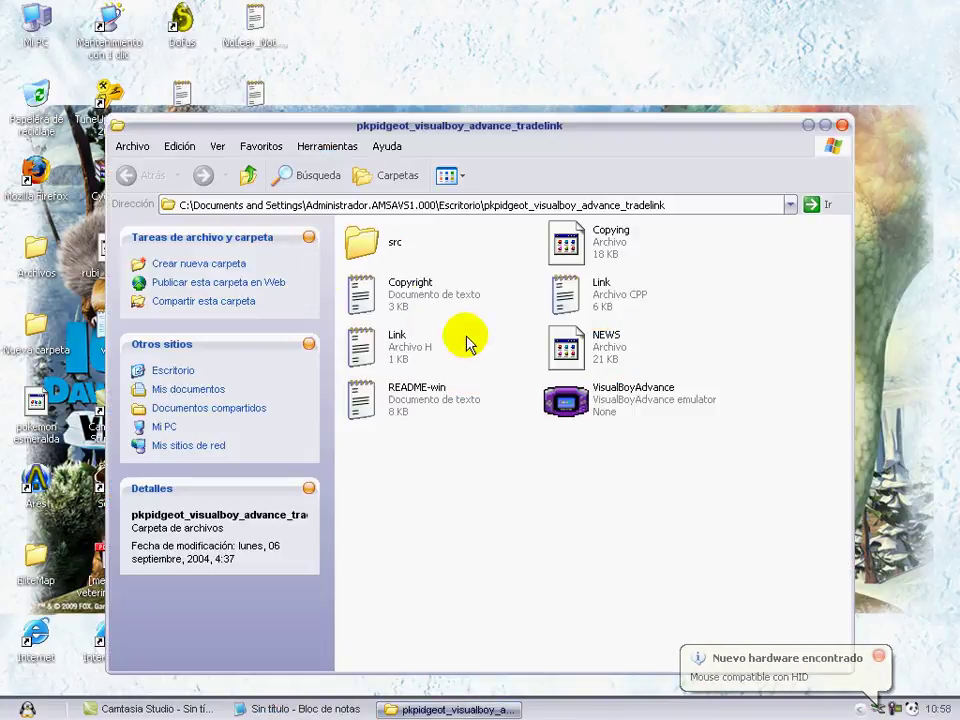
double_click(560, 422)
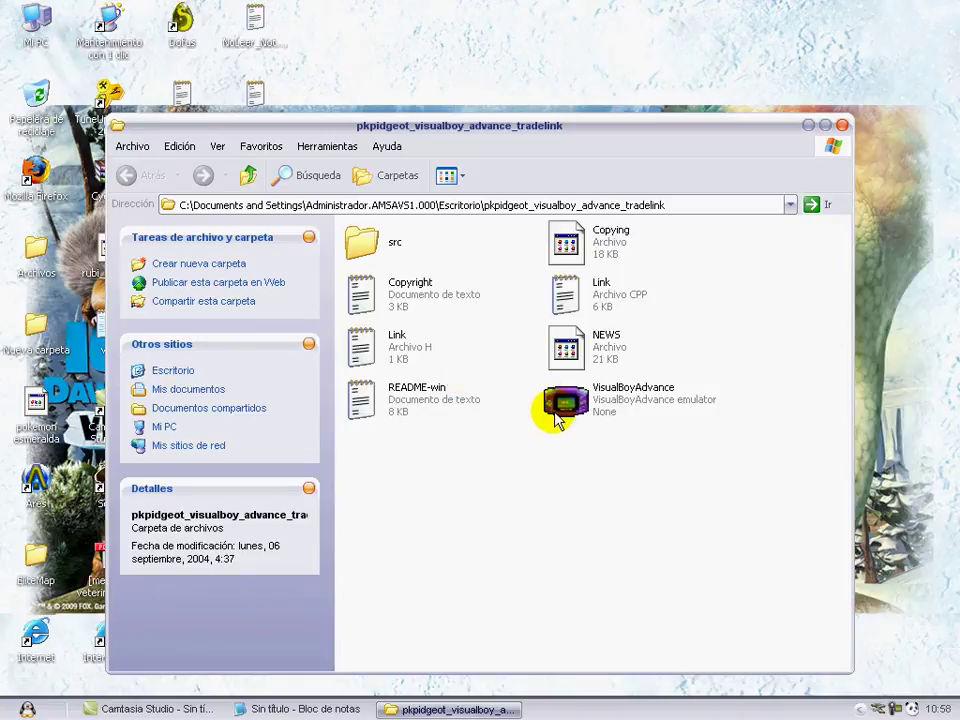
left_click(515, 393)
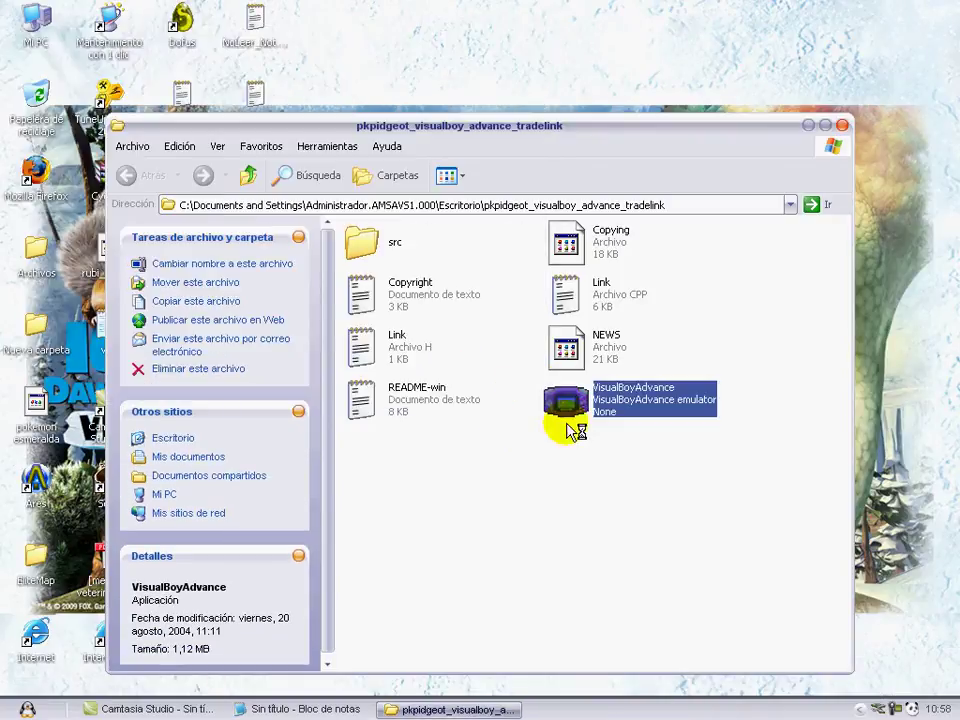
left_click(553, 467)
double_click(563, 410)
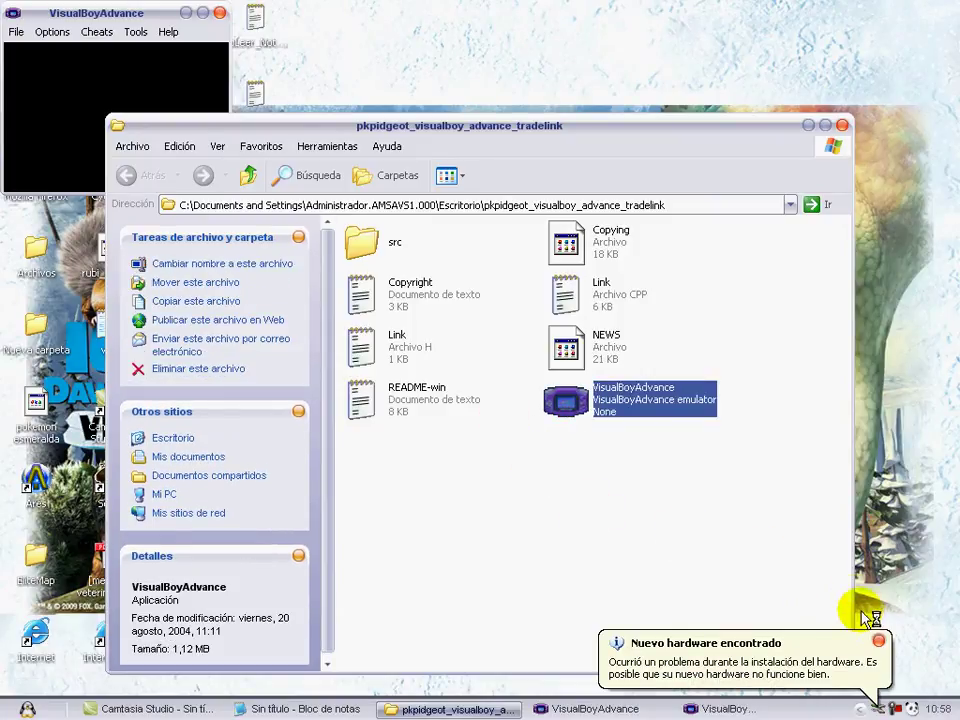
Step: Dismiss the hardware notification and arrange the two emulator windows side by side
left_click(878, 644)
left_click_drag(80, 12, 521, 251)
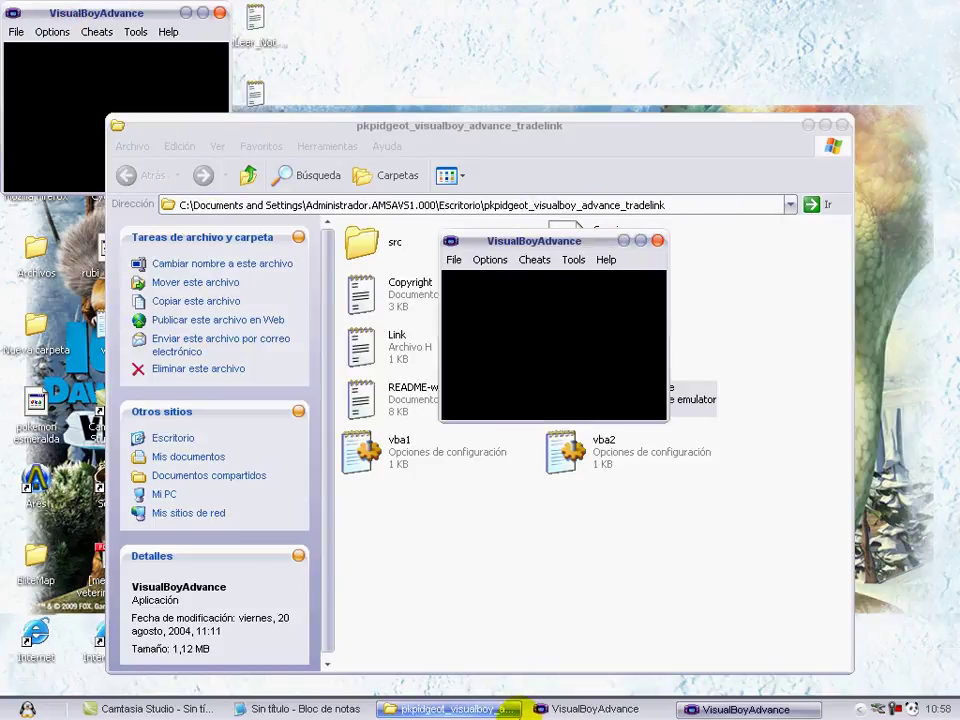
left_click_drag(72, 13, 222, 250)
Step: In the first emulator, disable Pause when inactive window and set the save type to Flash 128K
left_click(188, 266)
mouse_move(218, 318)
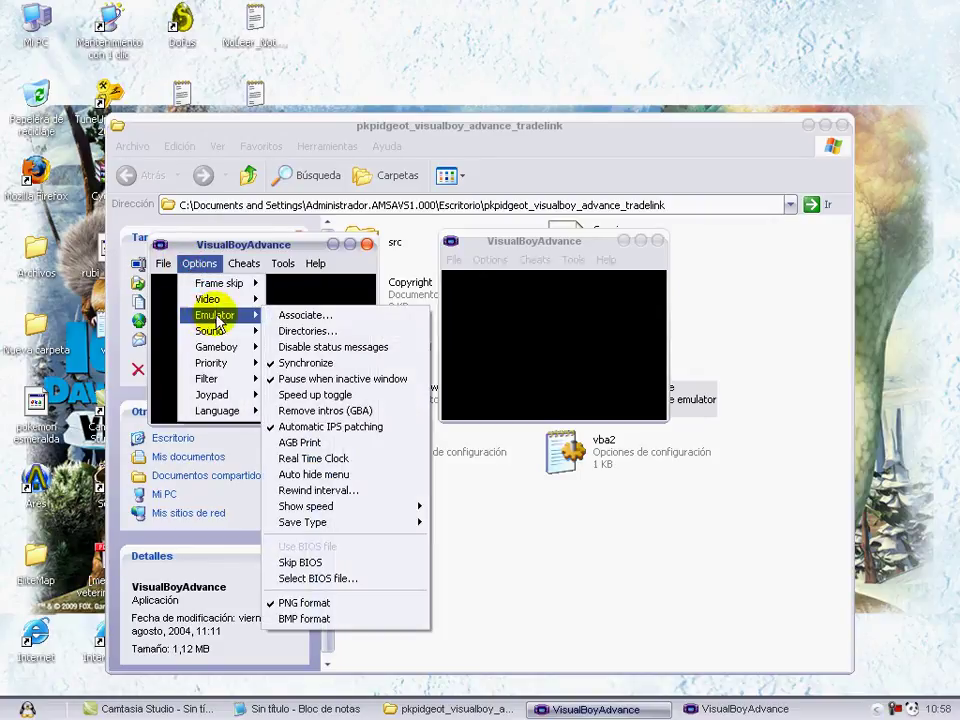
left_click(316, 380)
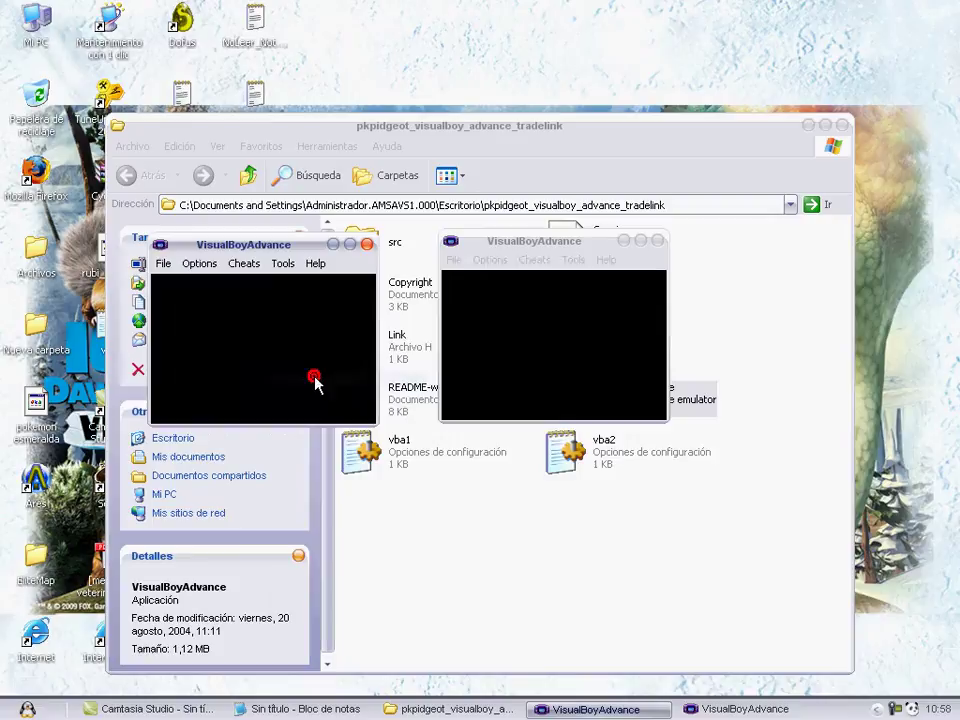
left_click(199, 264)
mouse_move(222, 317)
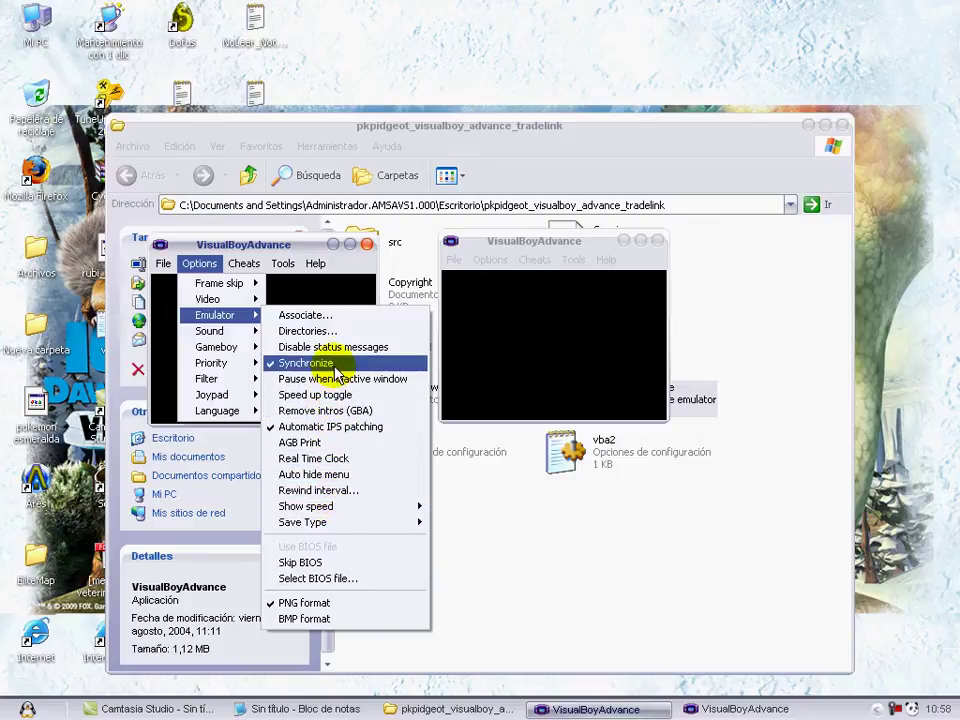
mouse_move(338, 524)
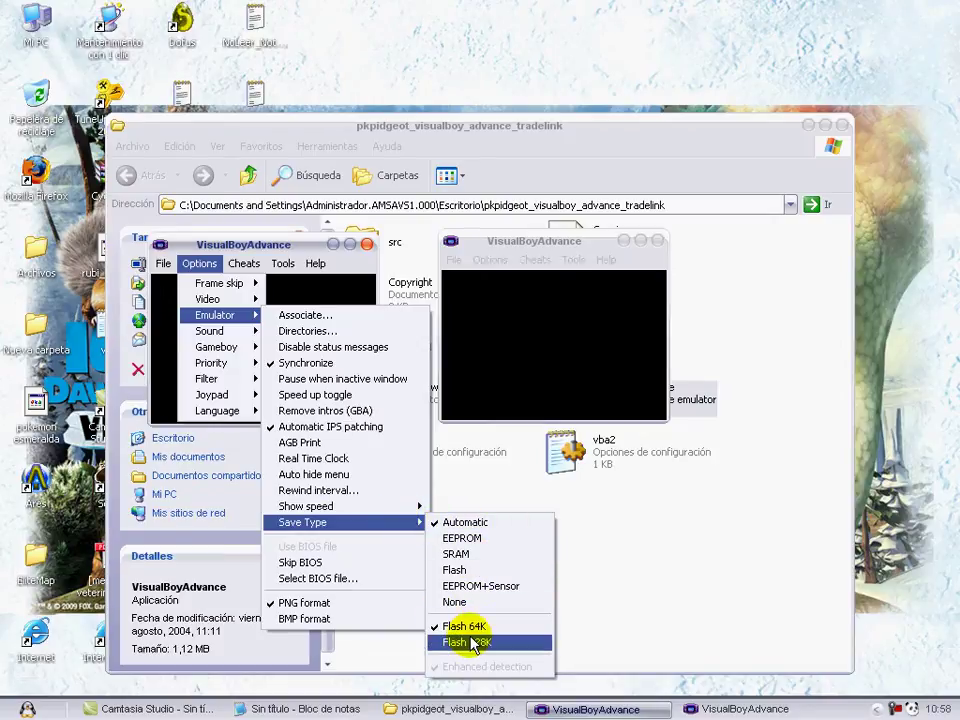
left_click(468, 634)
Step: Load the pokemon esmeralda ROM in the first emulator
left_click(162, 263)
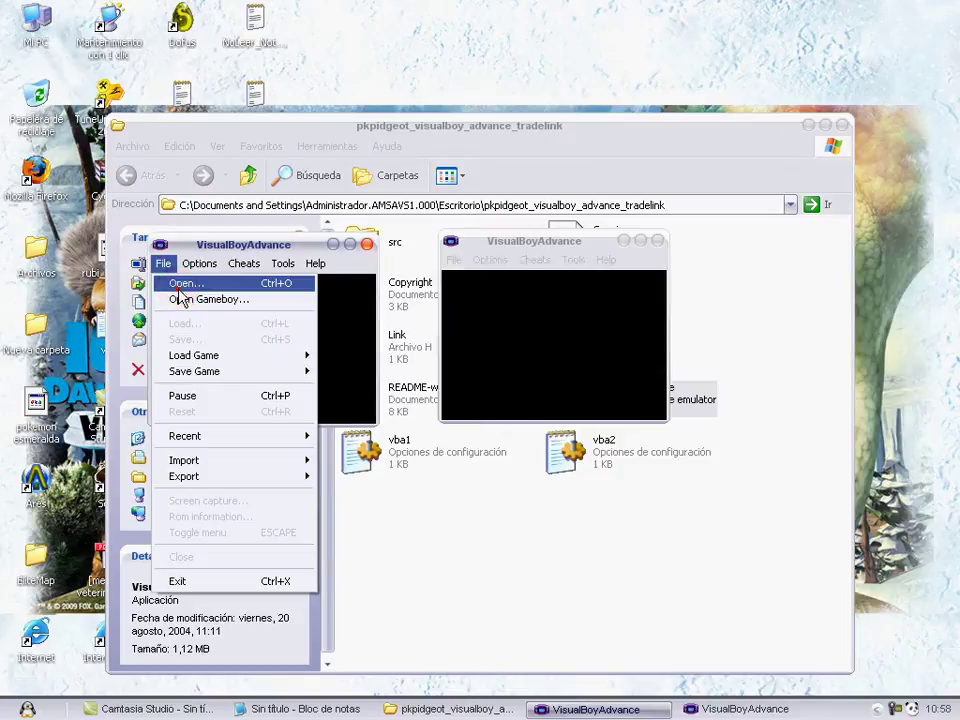
left_click(178, 285)
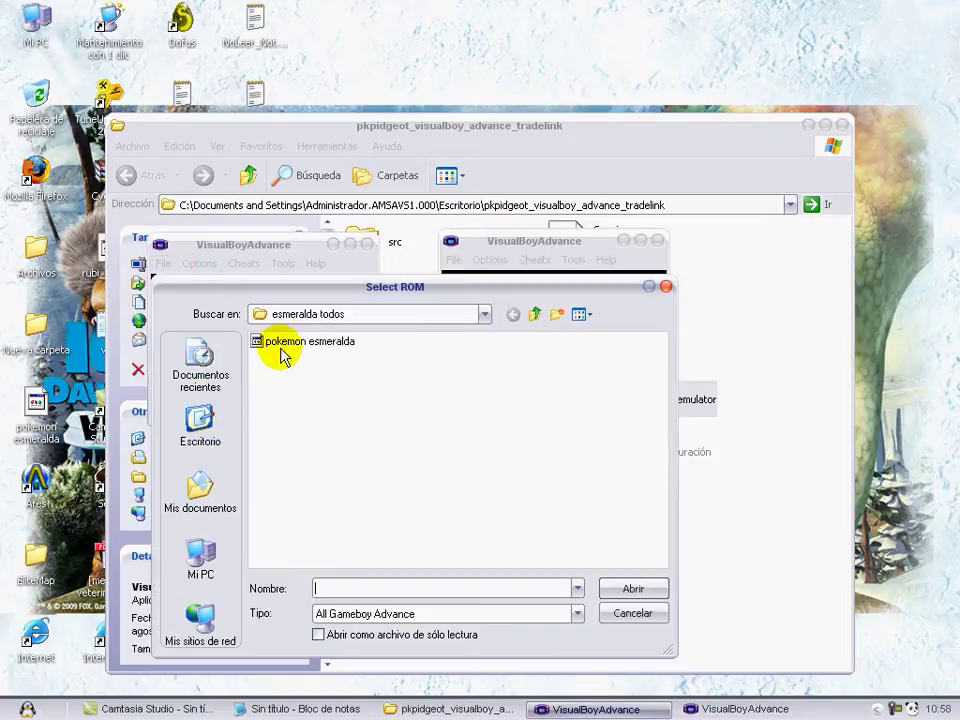
double_click(285, 344)
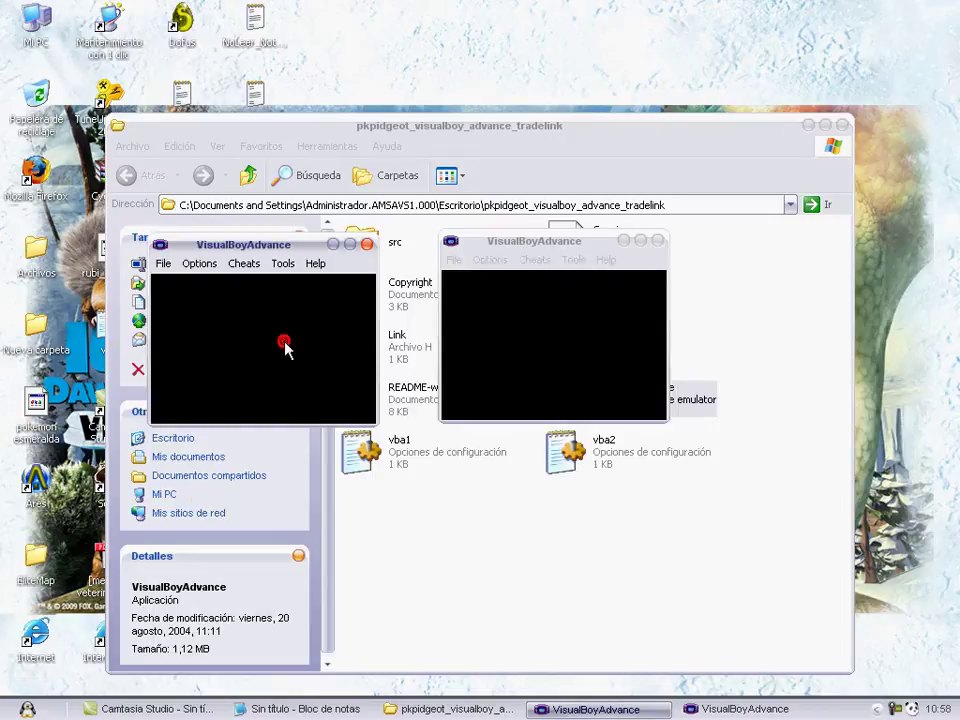
left_click(231, 339)
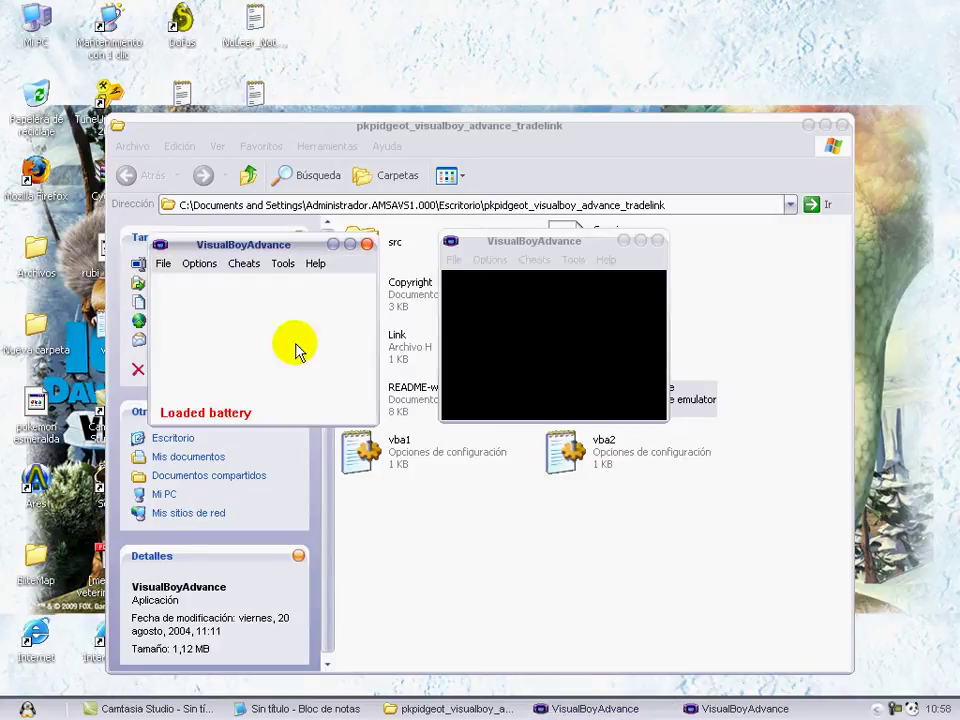
Step: Disable Pause when inactive window in the second emulator, and check the same option in the first one
left_click(486, 335)
left_click(455, 262)
left_click(452, 261)
mouse_move(490, 259)
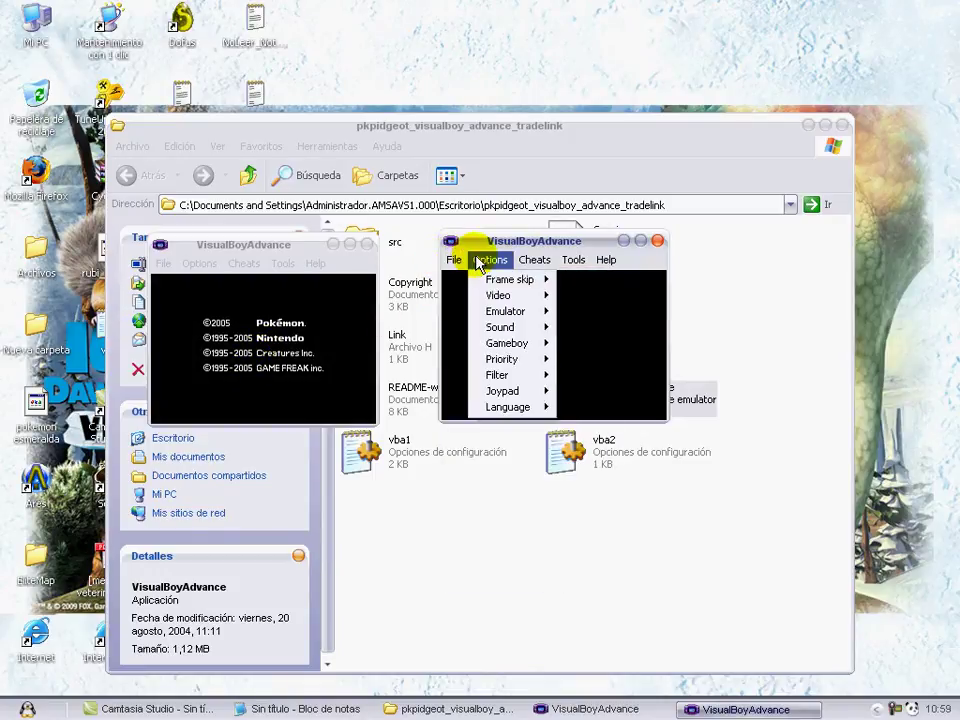
mouse_move(520, 313)
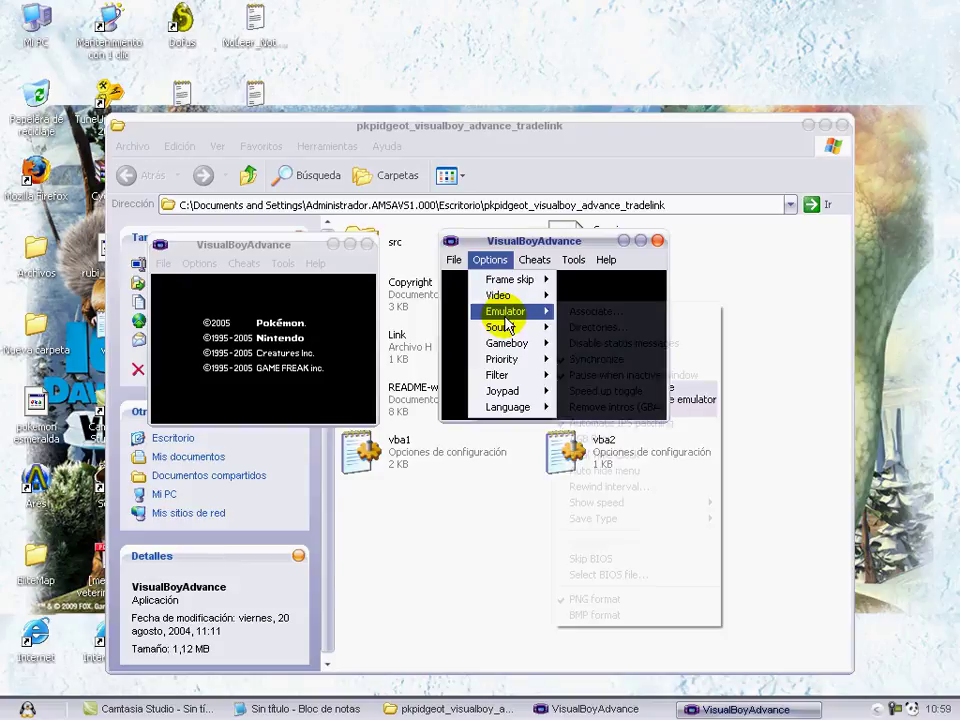
left_click(615, 374)
left_click(198, 263)
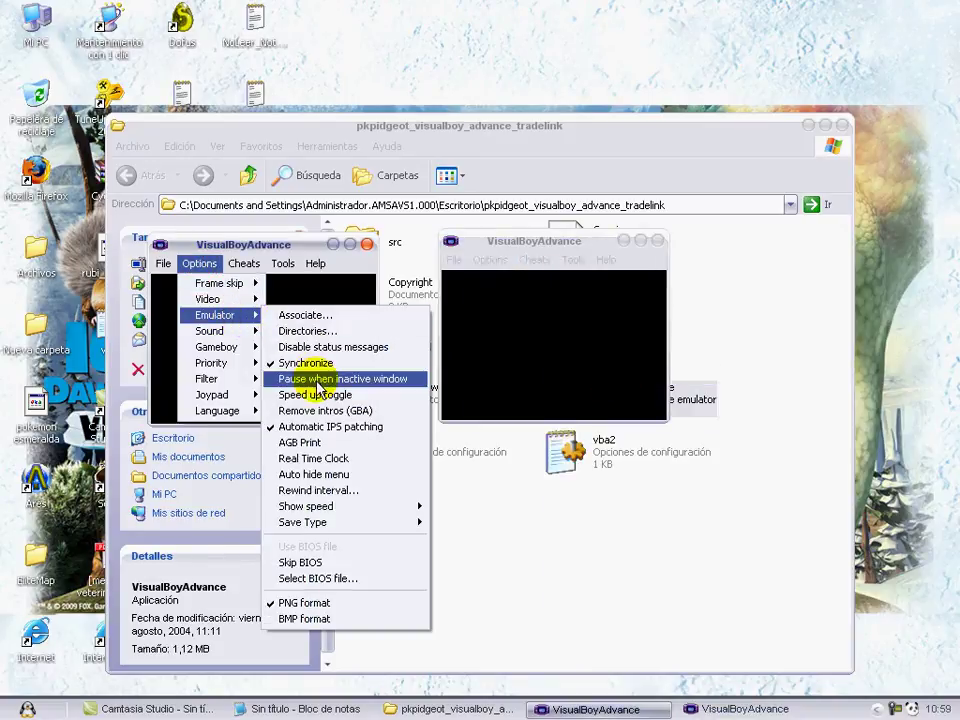
left_click(318, 297)
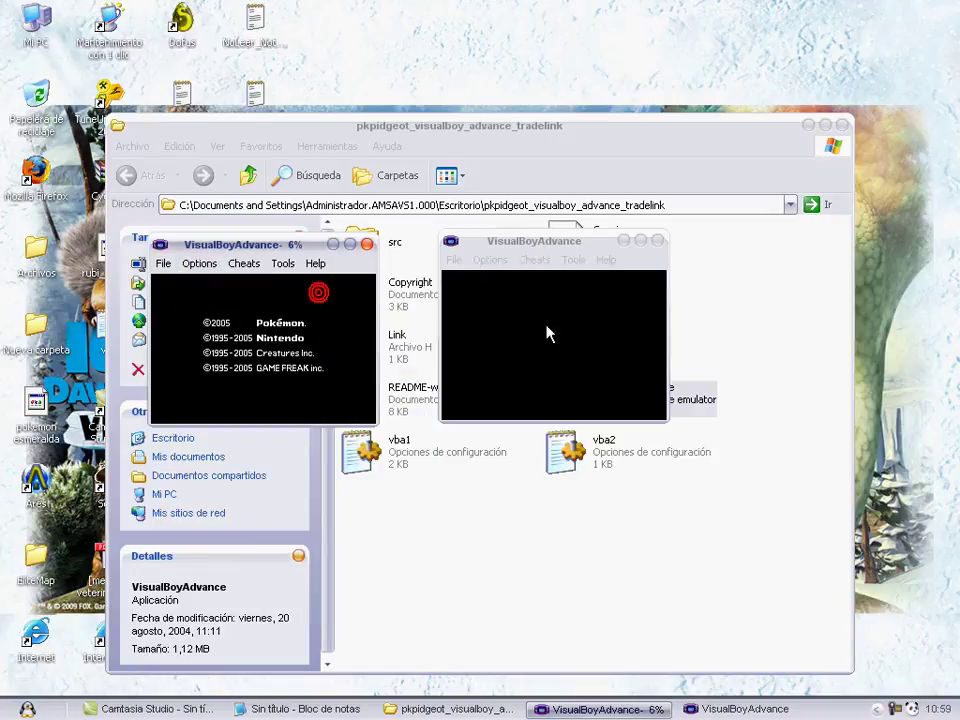
left_click(345, 337)
Step: Load the RP-Pokemon Ruby (ESP) ROM in the second emulator from Escritorio > Juegos GBA > Juegos > pokemon rubi
left_click(494, 343)
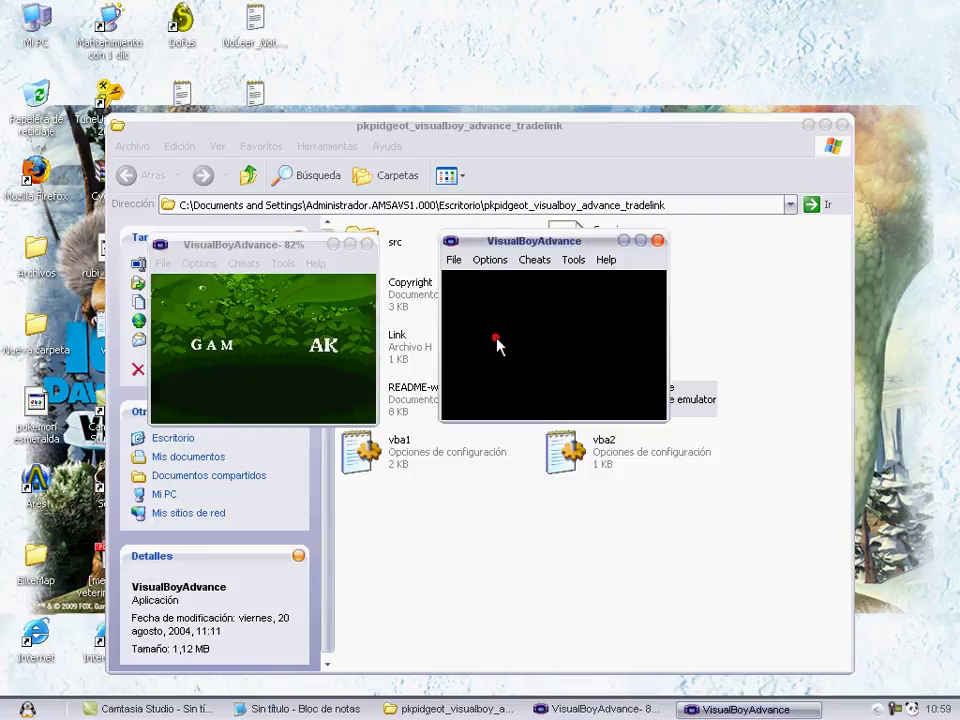
left_click(454, 260)
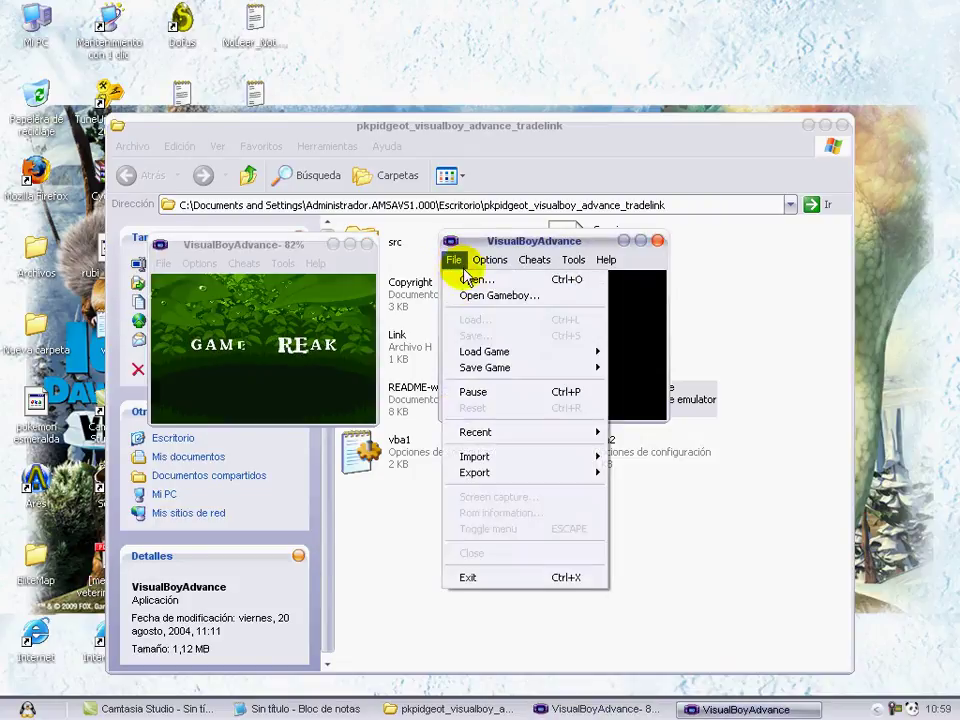
mouse_move(500, 321)
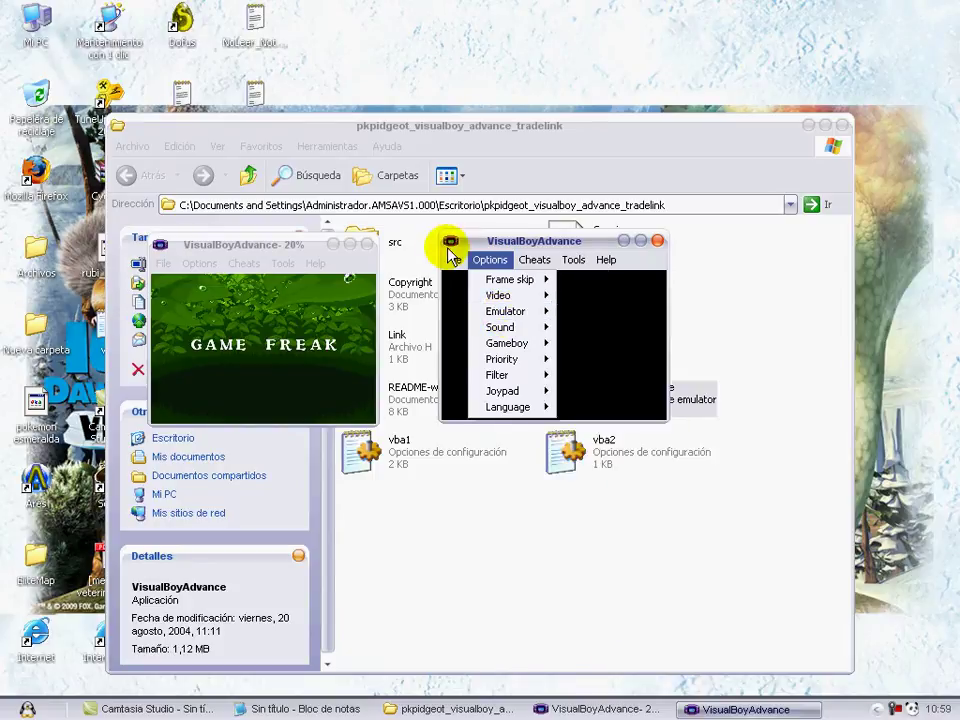
left_click(459, 279)
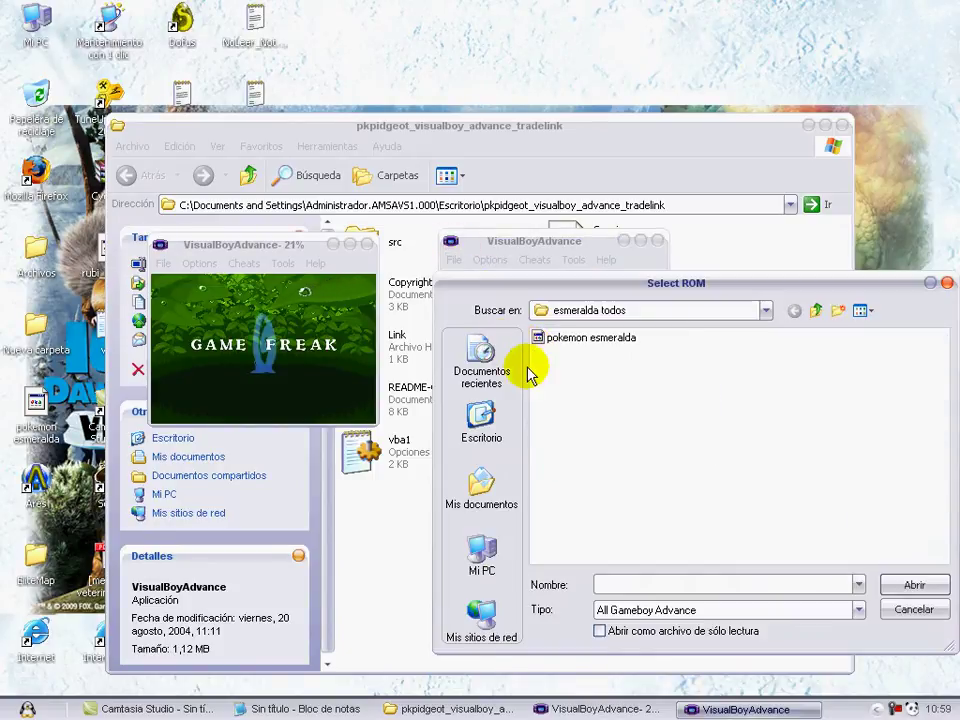
left_click(485, 425)
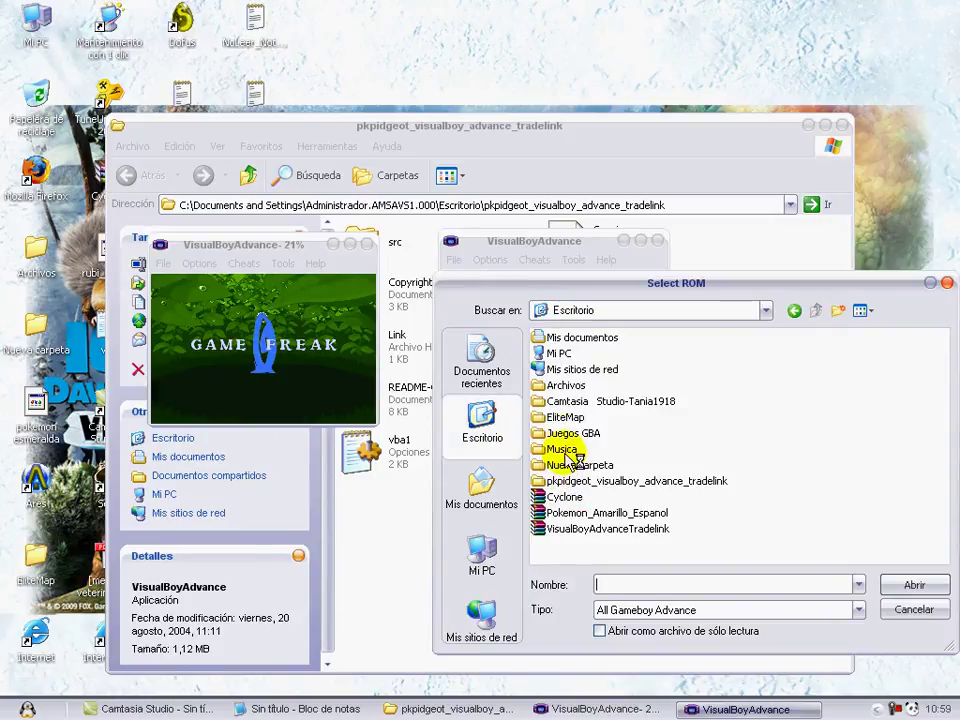
double_click(566, 433)
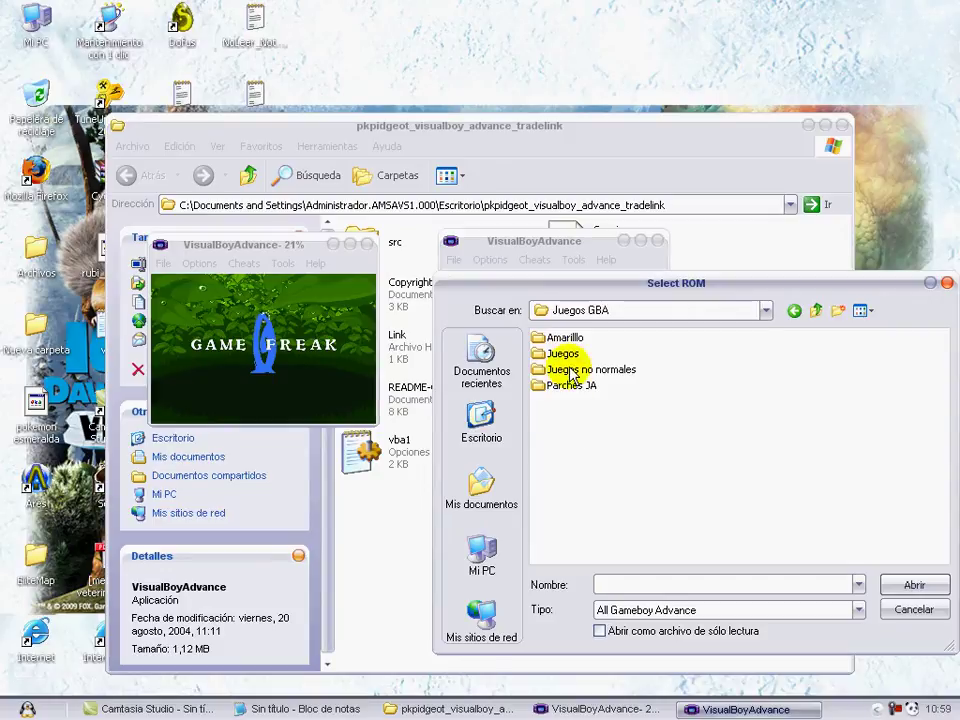
double_click(558, 355)
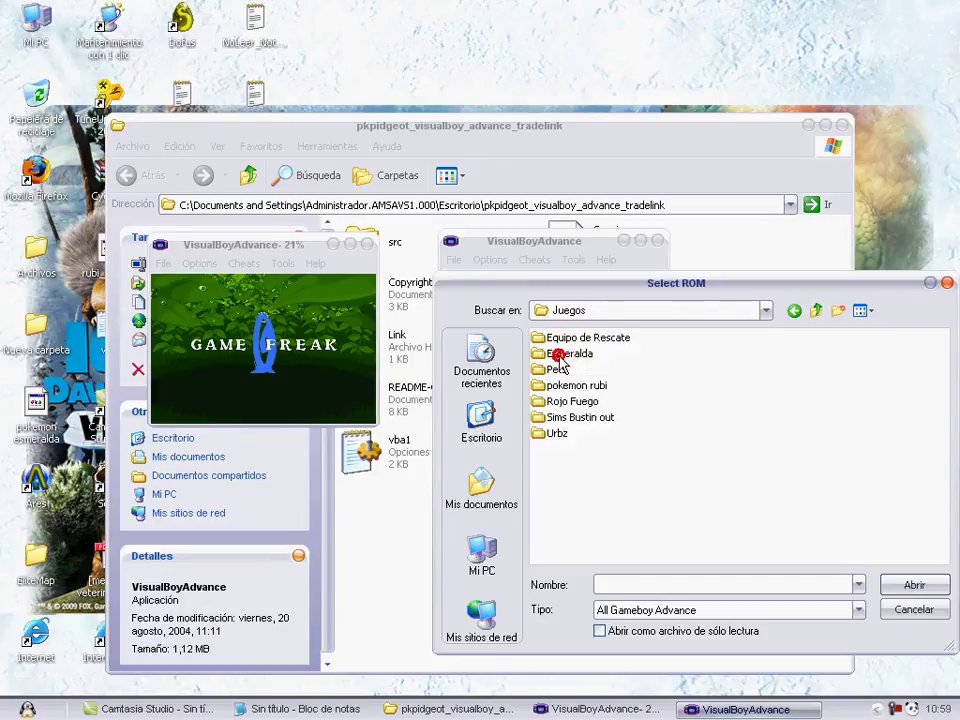
double_click(562, 387)
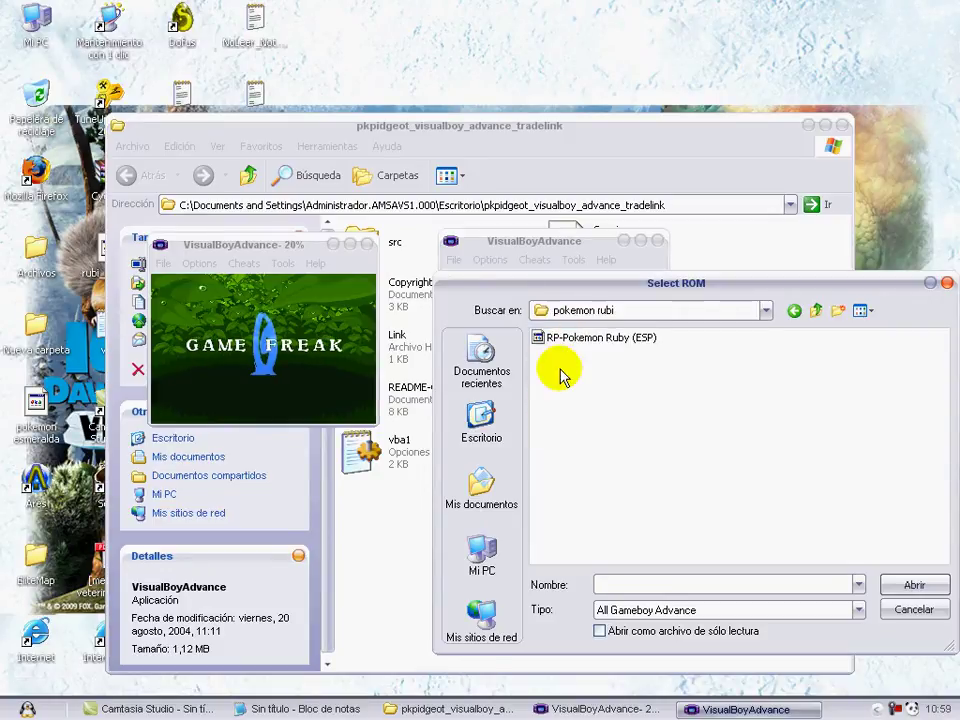
double_click(567, 339)
left_click(499, 336)
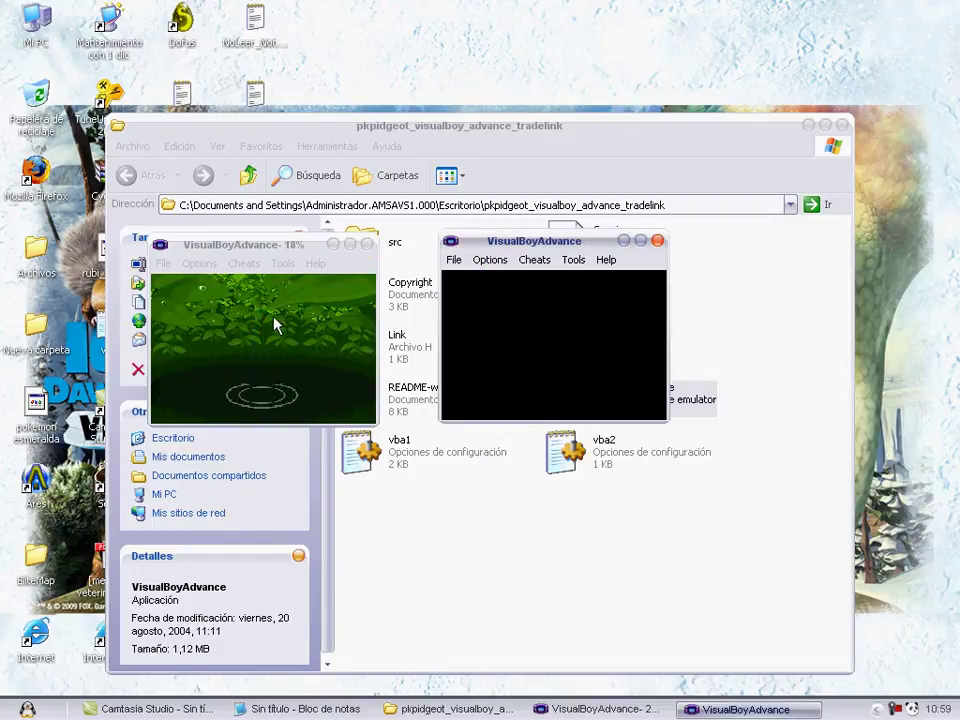
Step: Import the pokemon esmeralda battery file into the first emulator from Escritorio > Juegos GBA > Juegos no normales, accepting the emulator reset
left_click(163, 264)
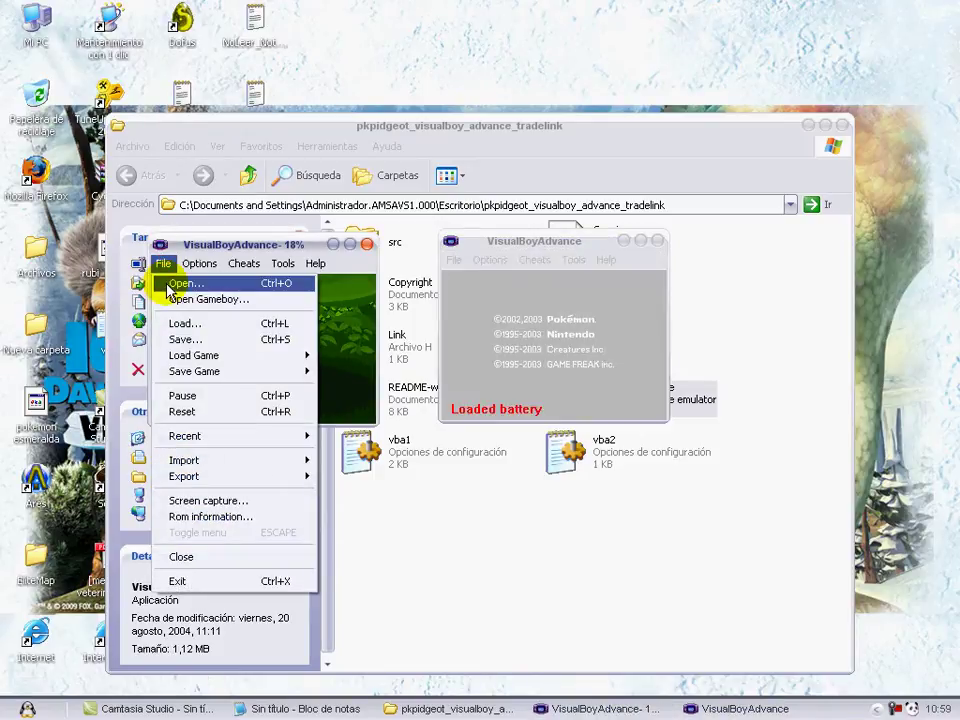
mouse_move(195, 461)
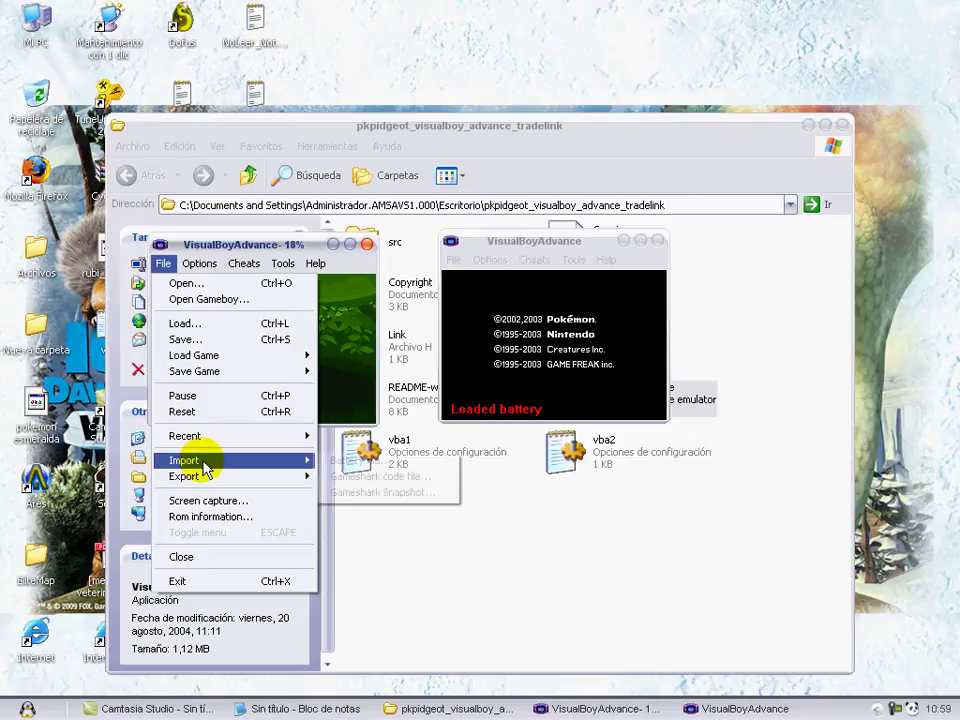
left_click(340, 462)
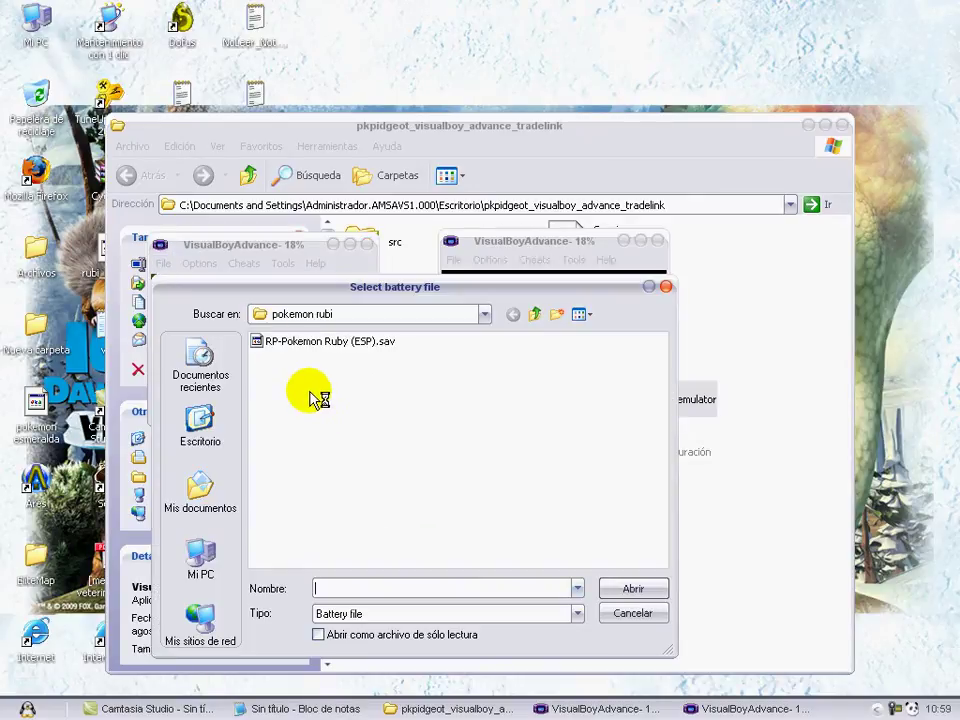
left_click(202, 438)
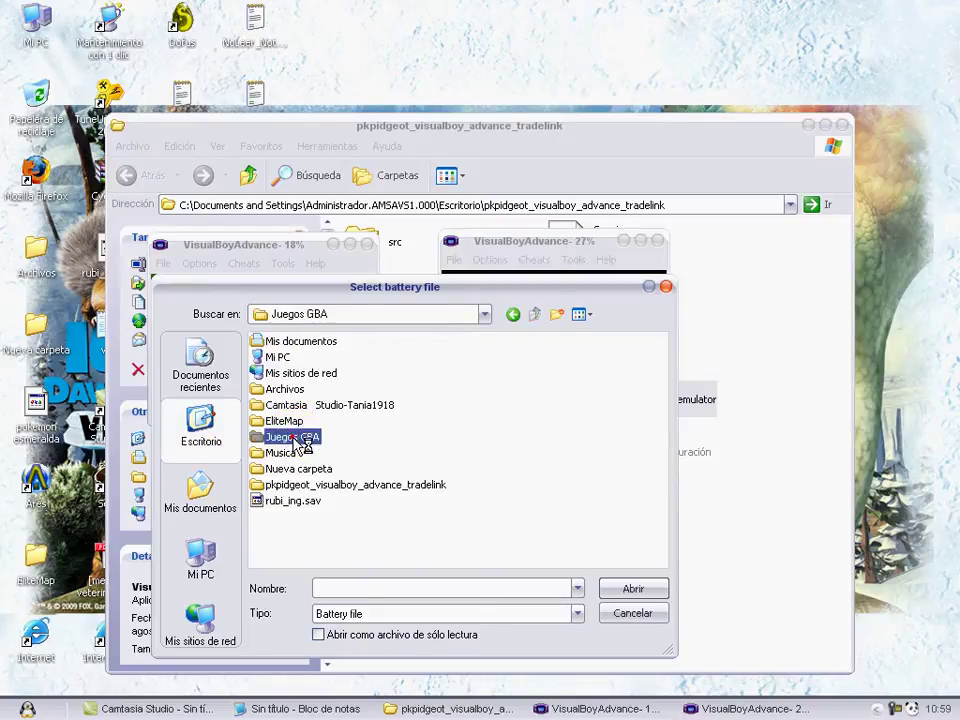
double_click(298, 440)
double_click(286, 360)
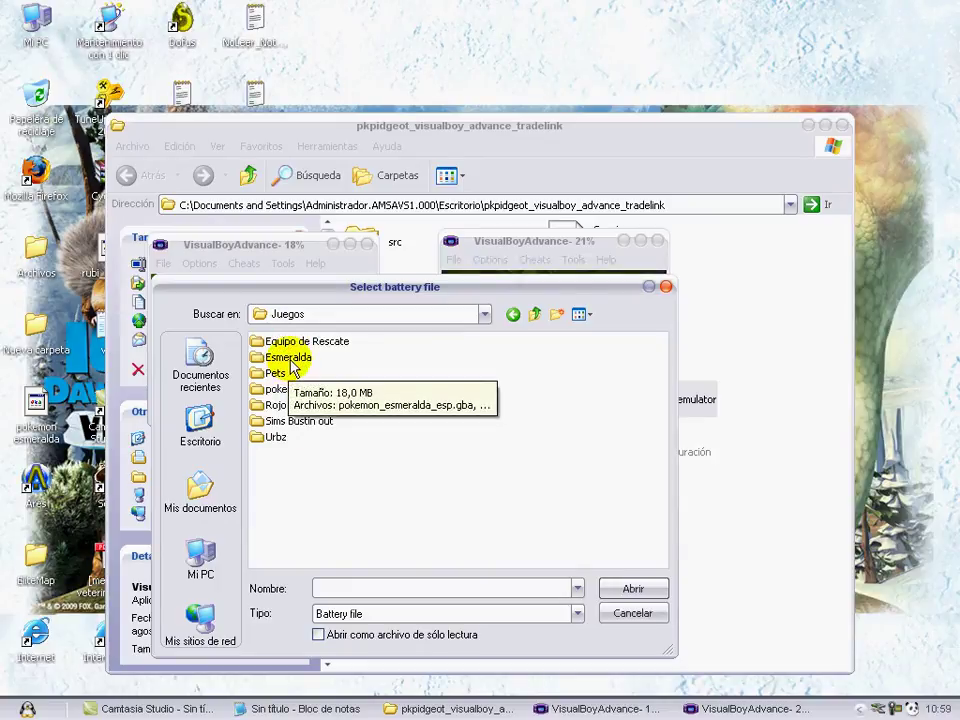
left_click(206, 444)
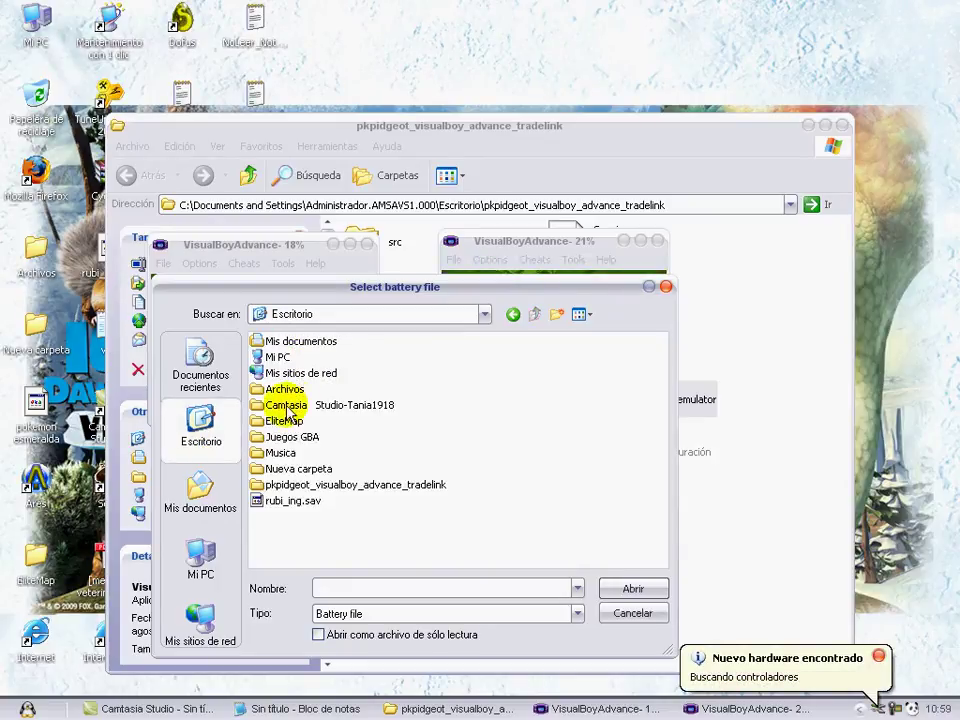
double_click(284, 436)
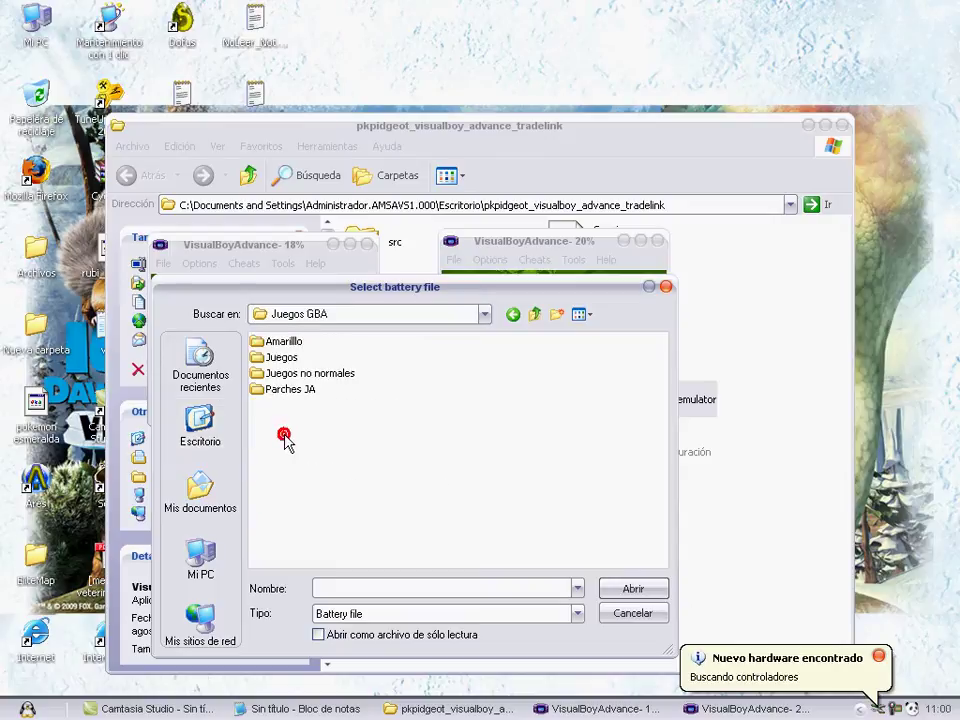
double_click(296, 376)
double_click(300, 344)
double_click(298, 346)
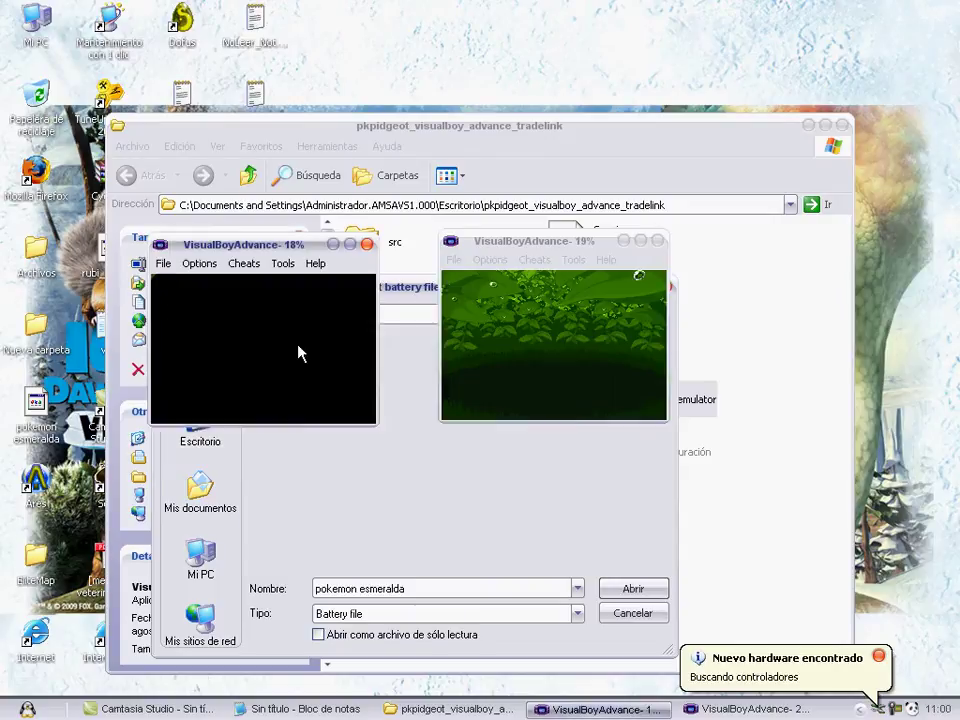
left_click(458, 395)
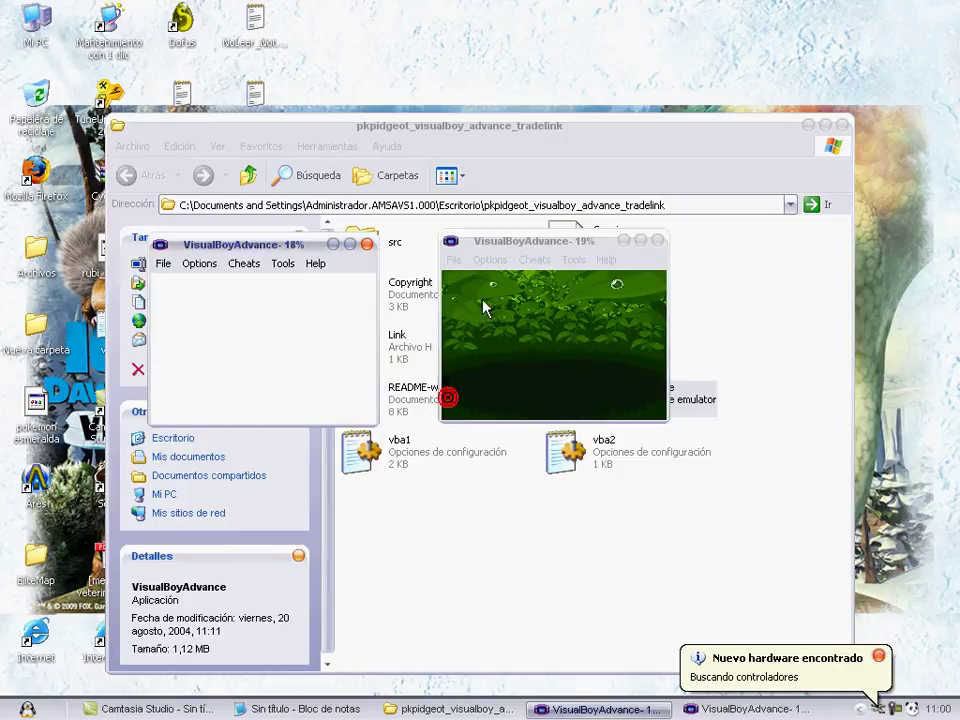
Step: Import the RP-Pokemon Ruby (ESP).sav battery file into the second emulator from Juegos GBA > Juegos > pokemon rubi, accepting the reset
left_click(454, 260)
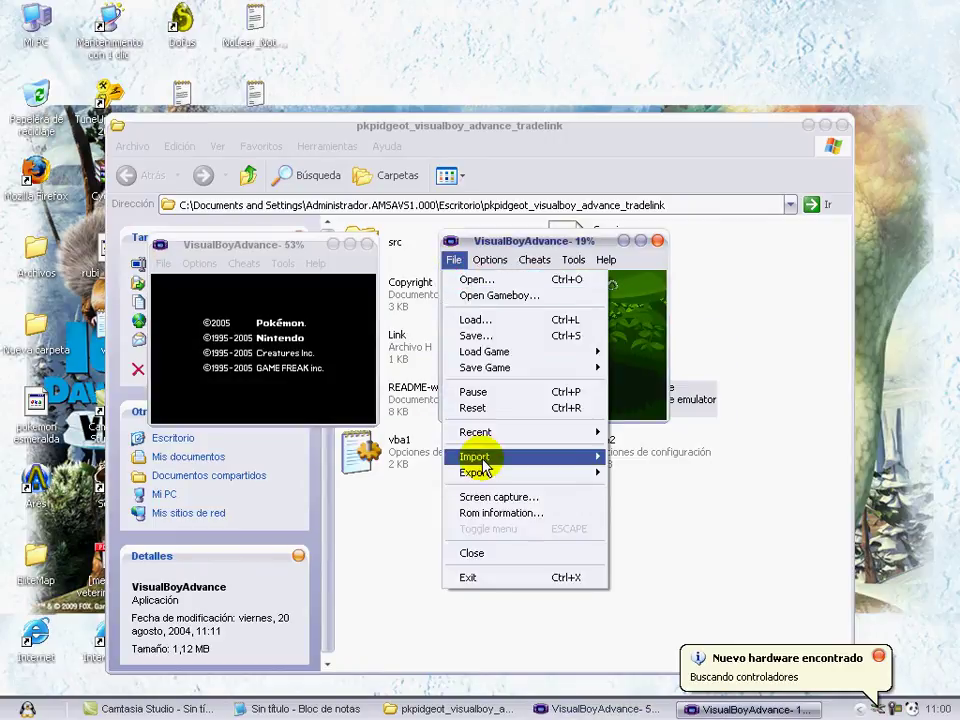
mouse_move(600, 456)
left_click(690, 463)
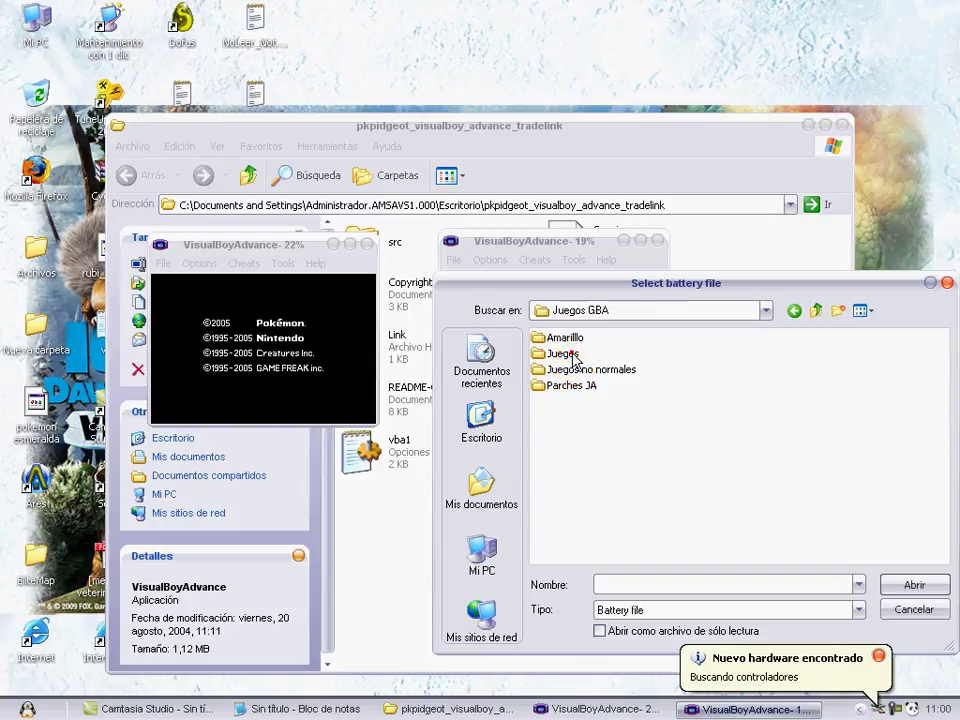
double_click(565, 386)
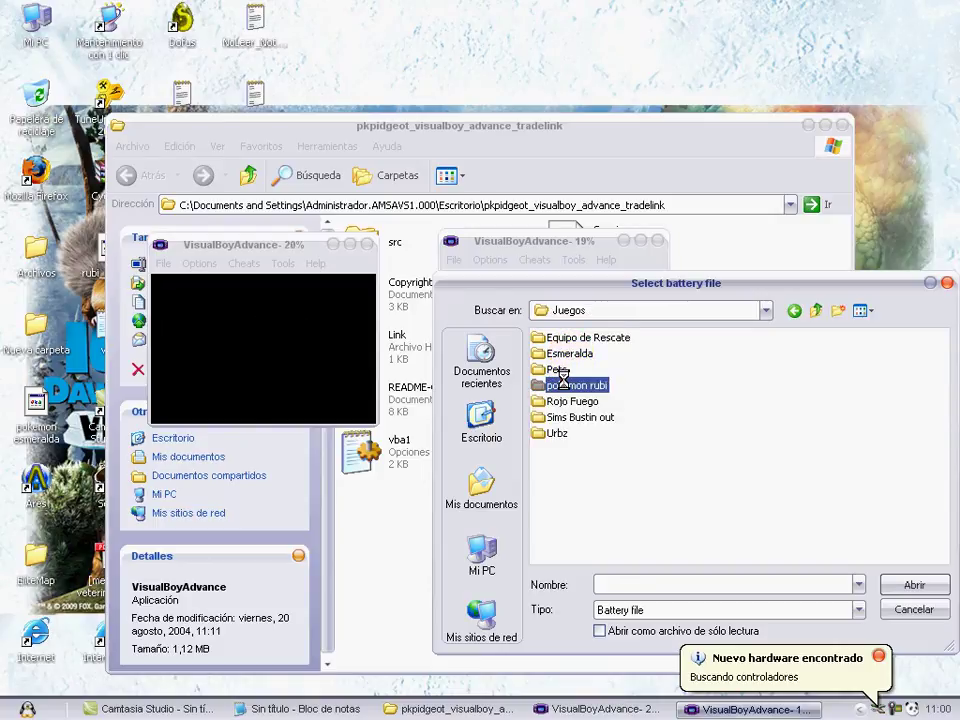
double_click(577, 340)
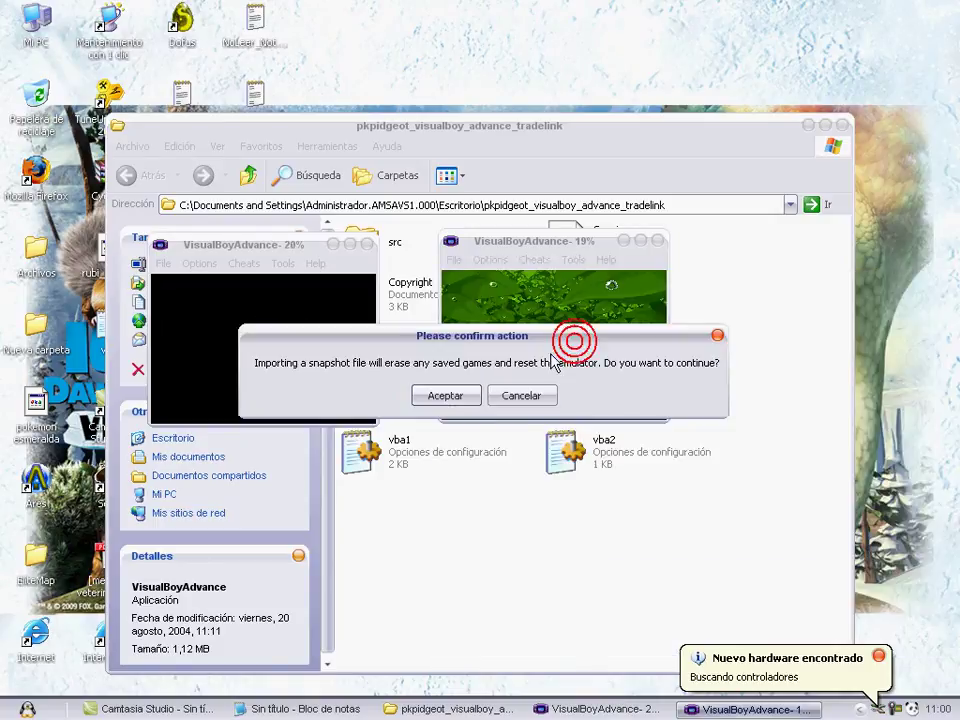
left_click(452, 396)
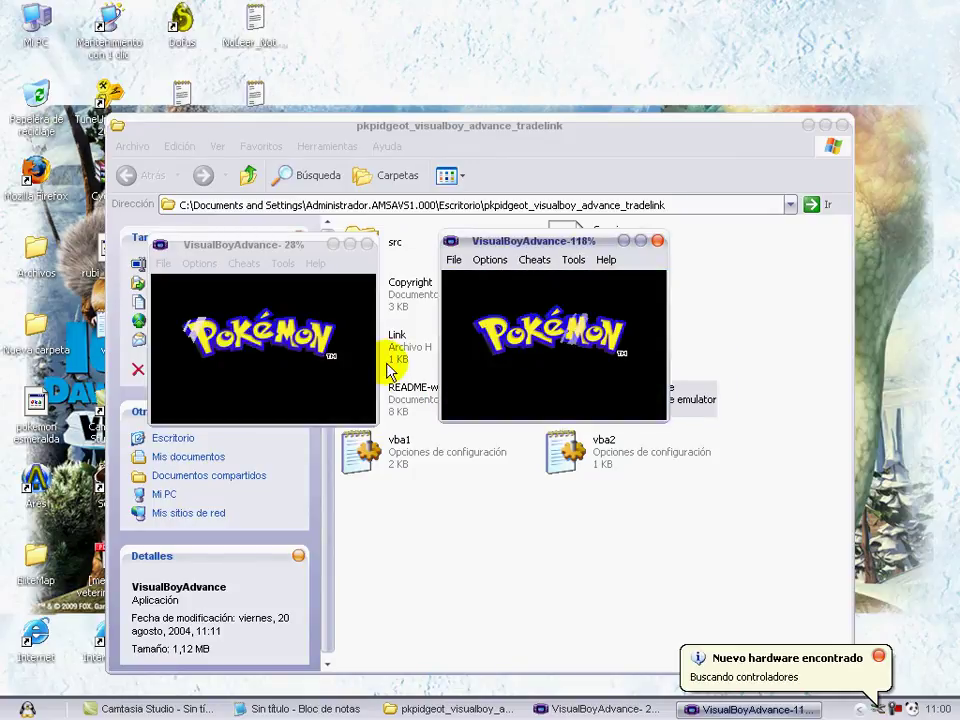
Step: Continue the saved games in both emulators, advancing past the internal battery messages
key("Return")
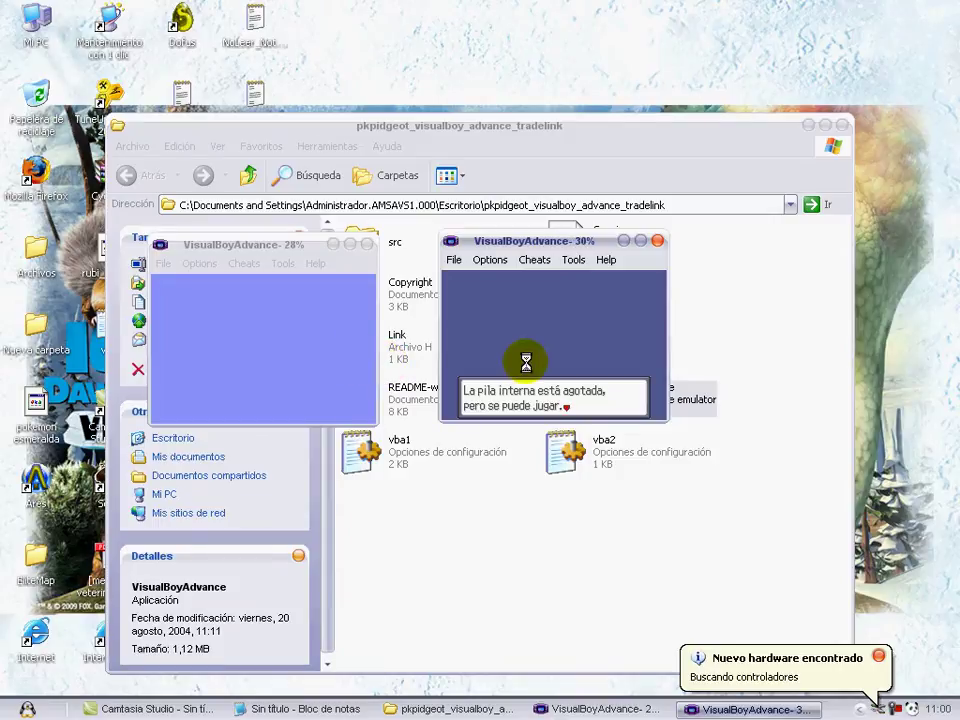
left_click(312, 358)
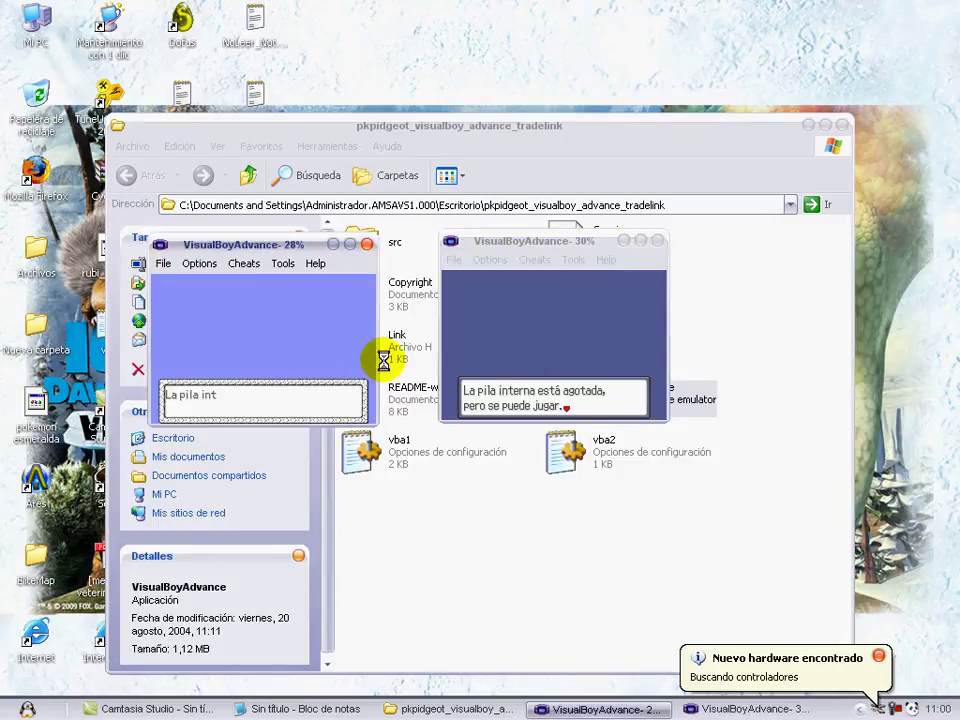
left_click(492, 355)
key("z")
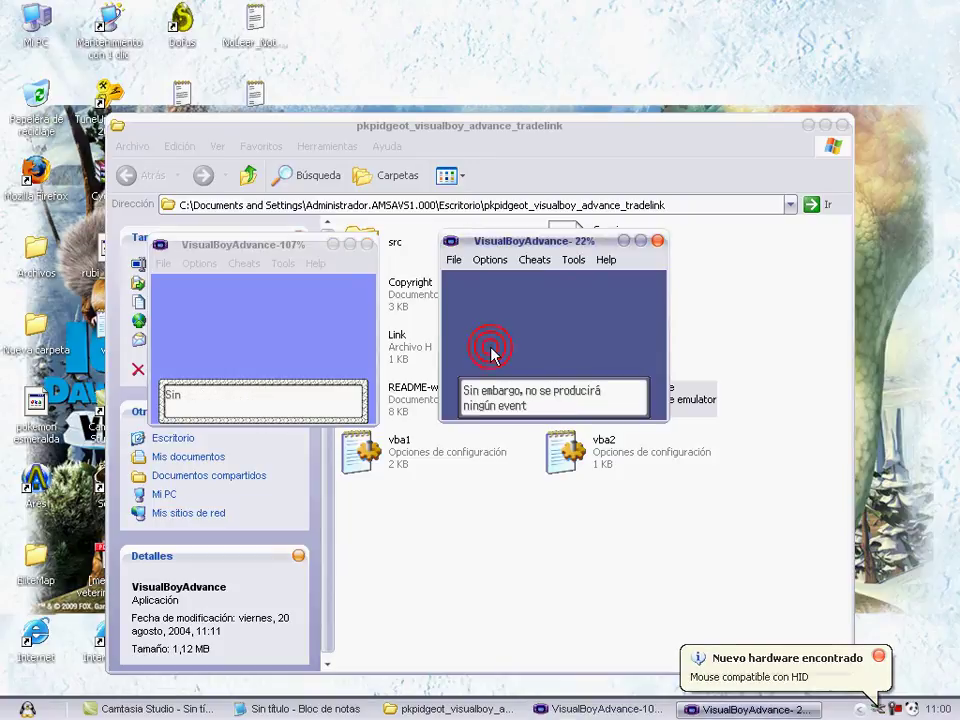
key("z")
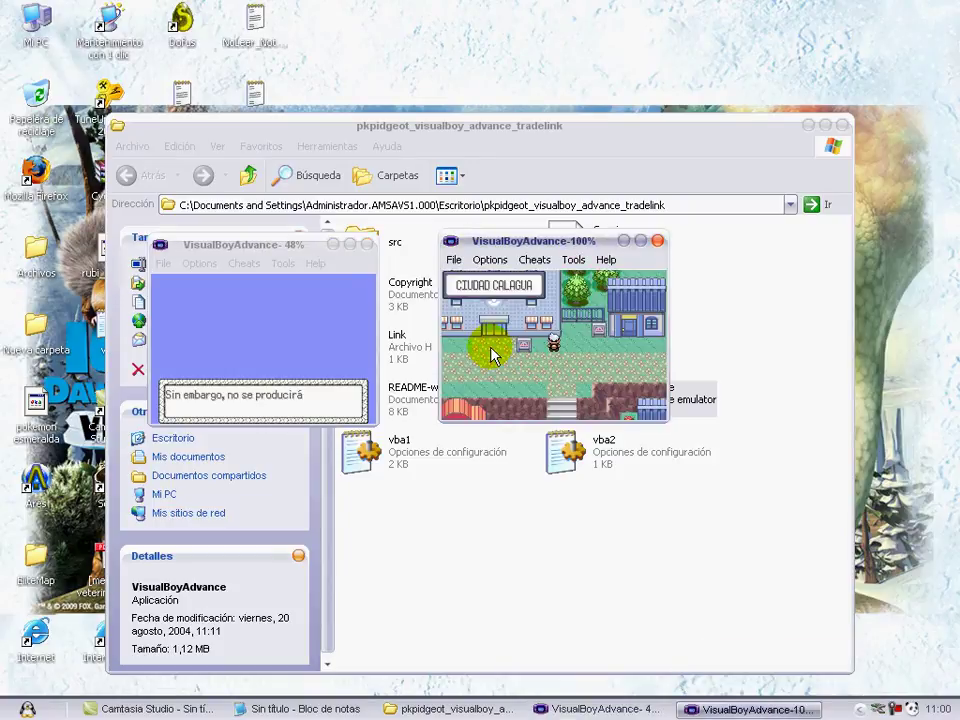
Step: Walk the Ruby character down the stairs in Ciudad Calagua and cancel the new hardware wizard covering the emulators
key("Down")
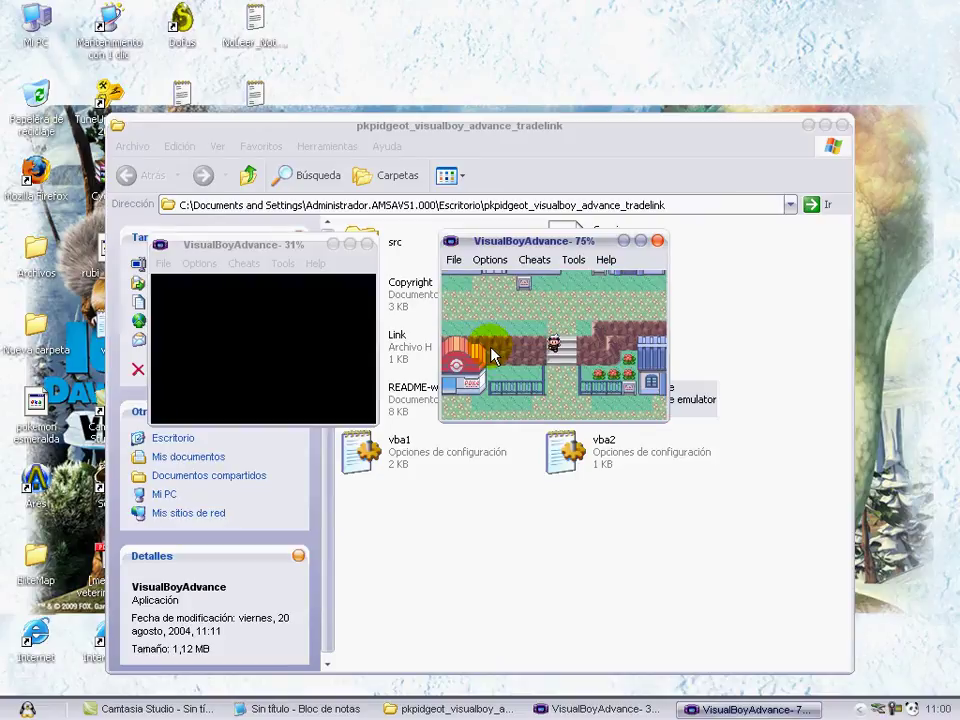
key("Down")
key("Down")
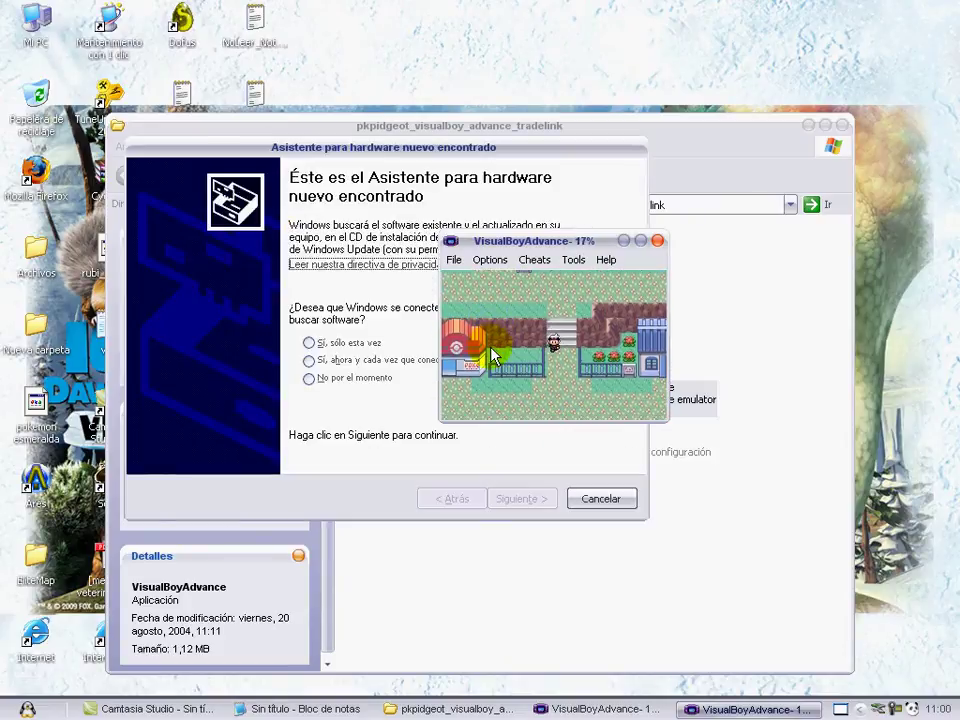
left_click(712, 710)
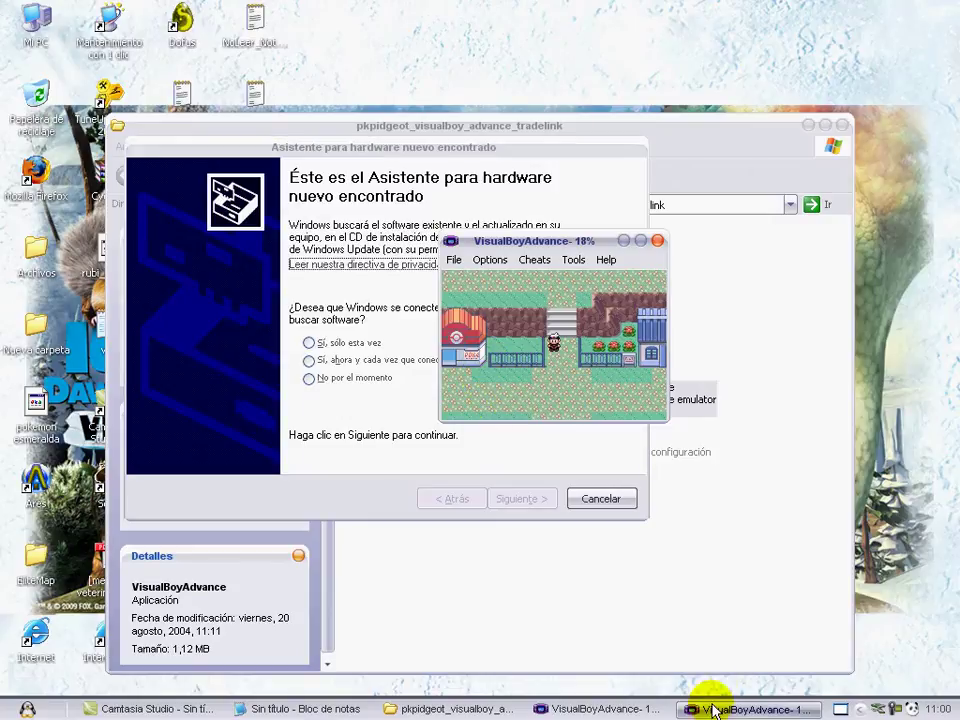
left_click(598, 500)
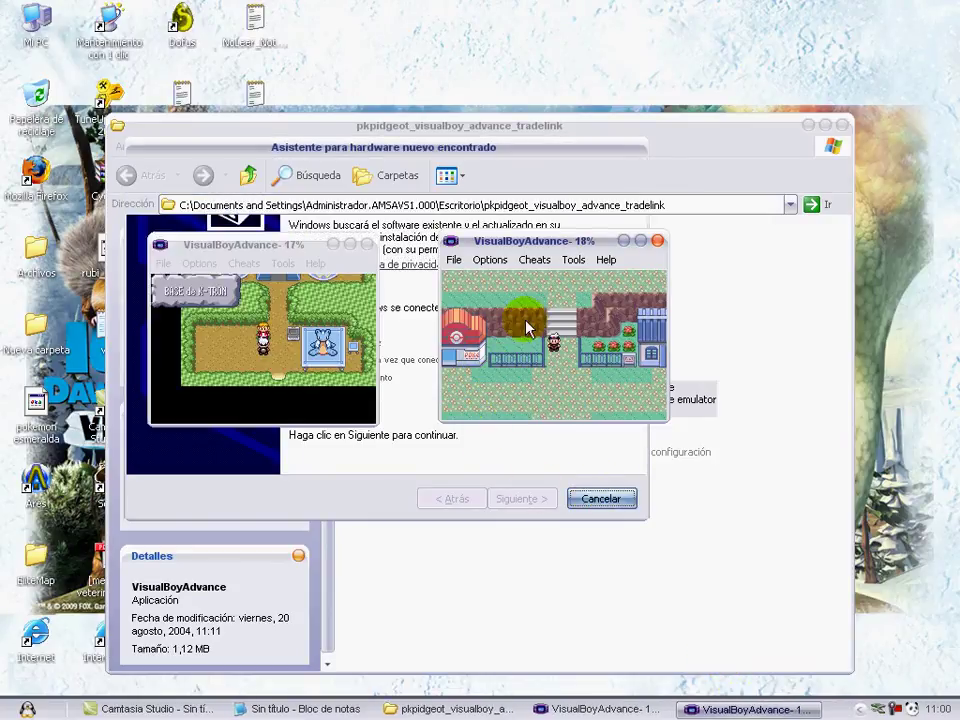
Step: Walk the Ruby character to the nearby Pokémon Center in Ciudad Calagua and go inside
key("Down")
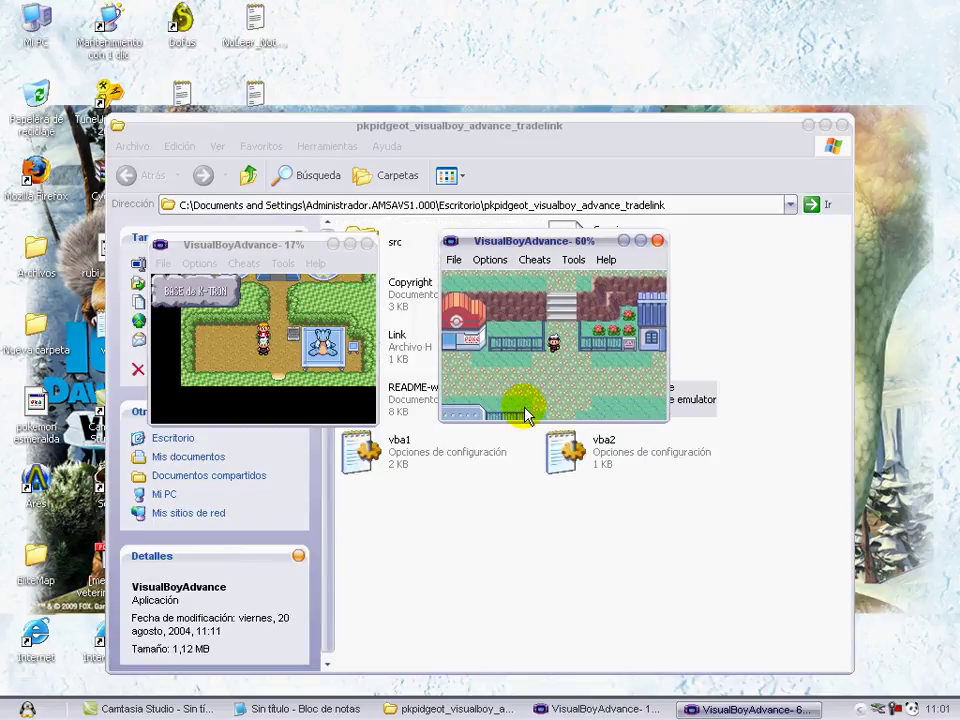
key("Left")
key("Left")
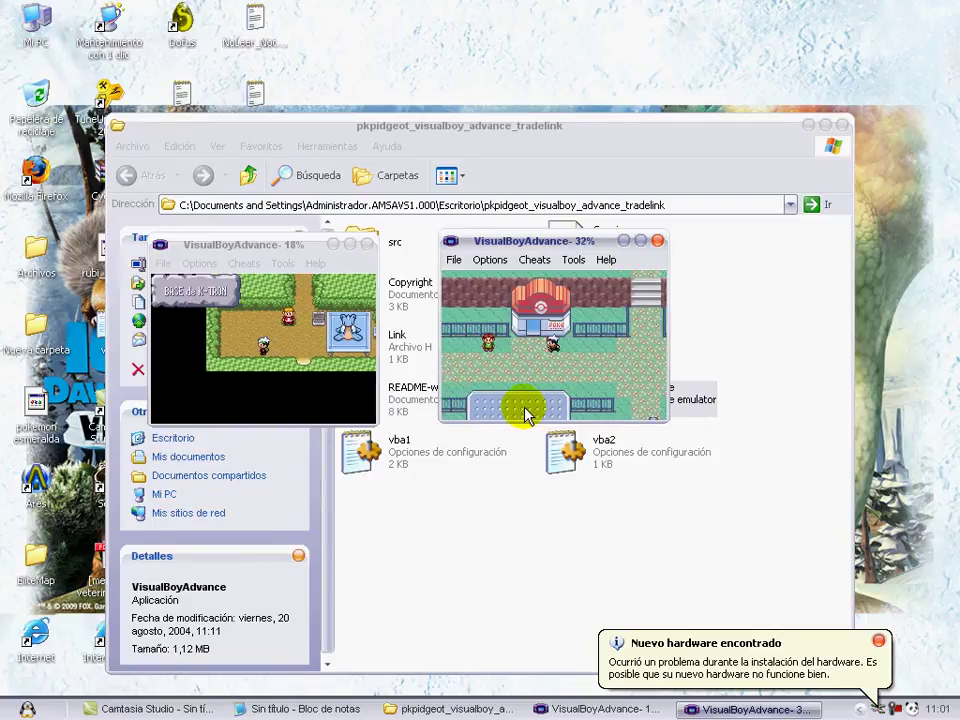
key("Left")
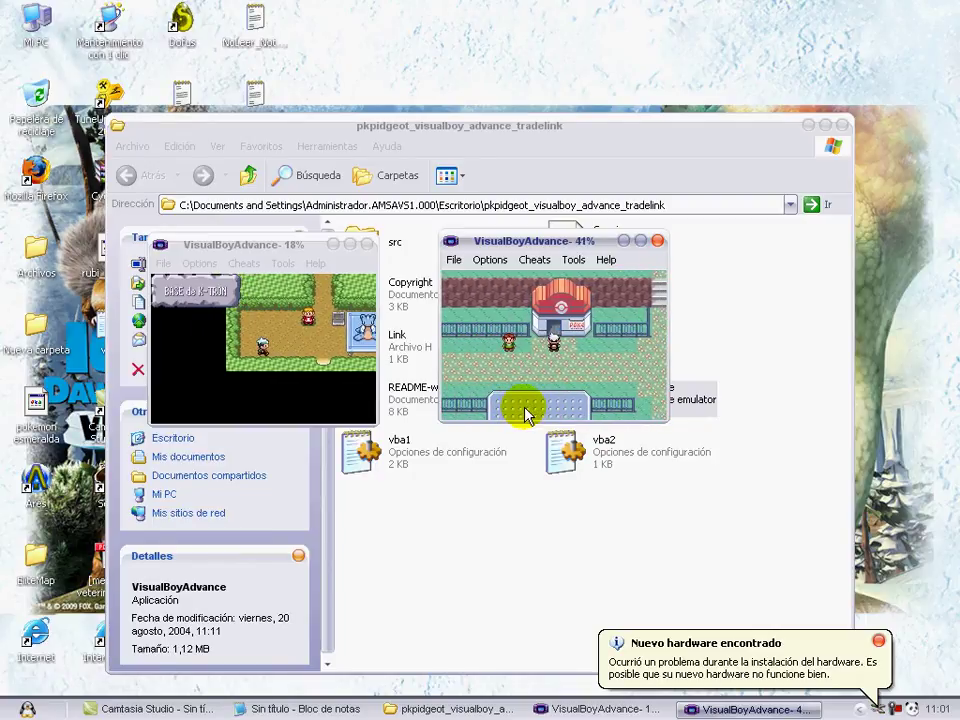
key("Up")
key("Up")
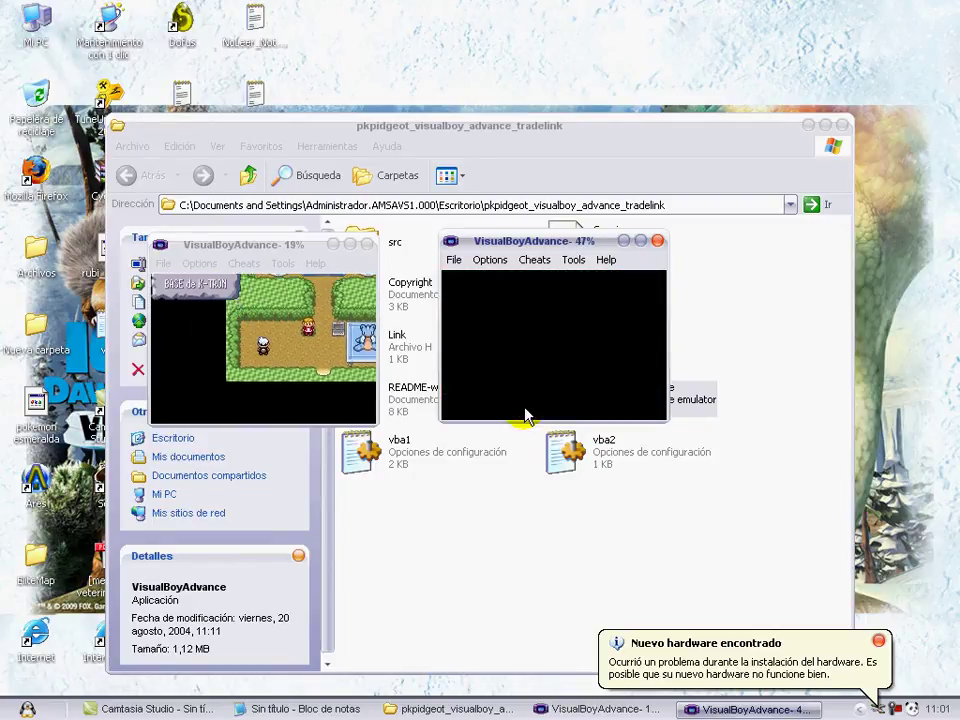
key("Up")
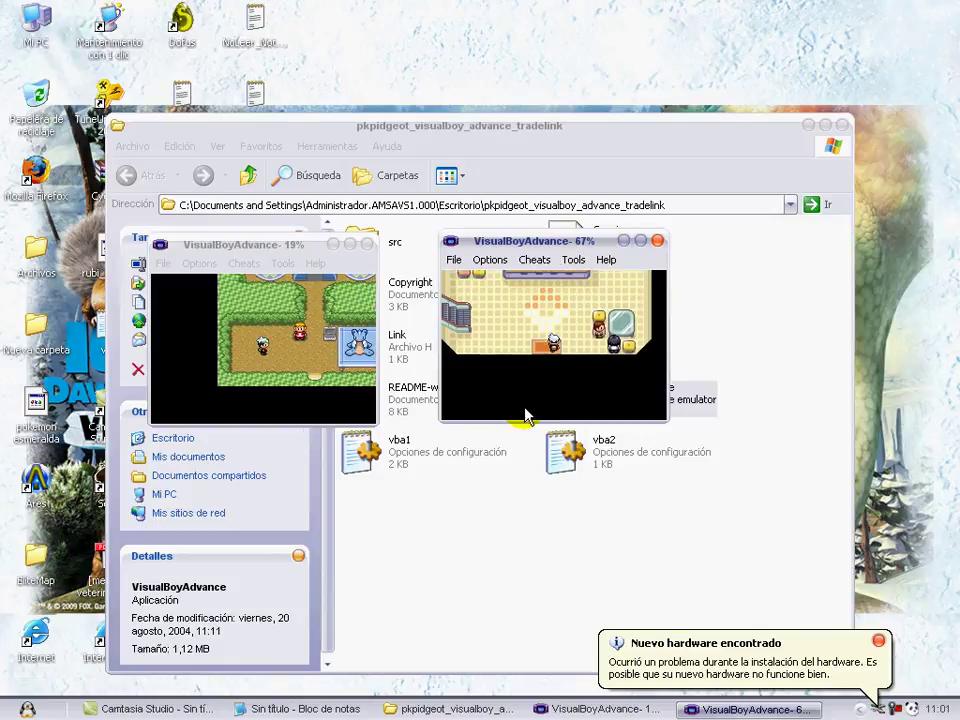
key("Up")
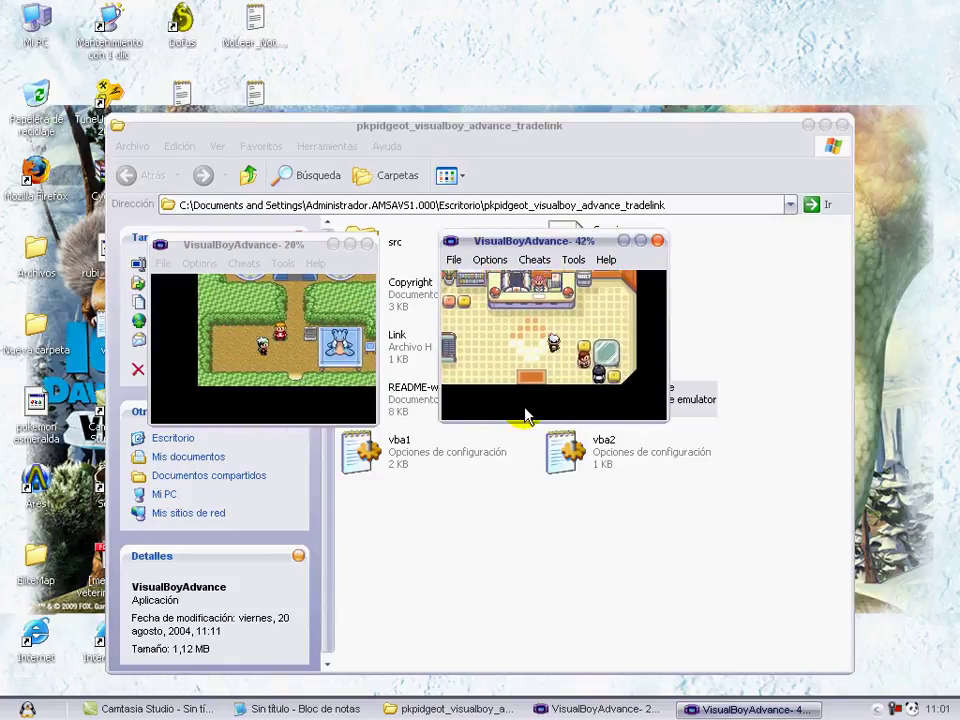
Step: Check the Pokémon party in Ruby and return to the Pokémon Center floor
key("Return")
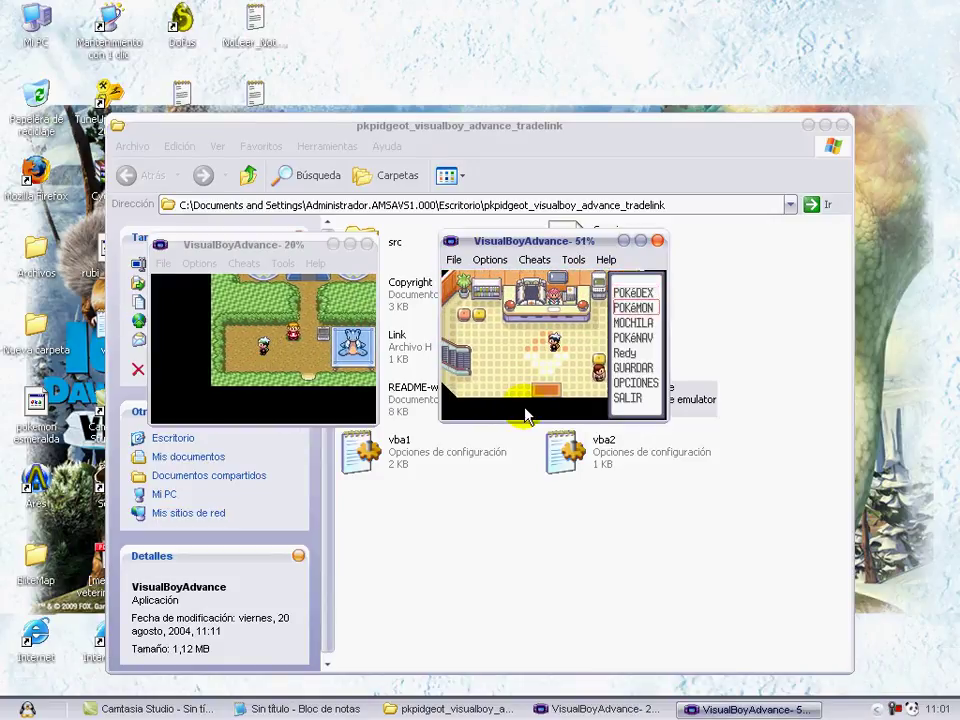
key("z")
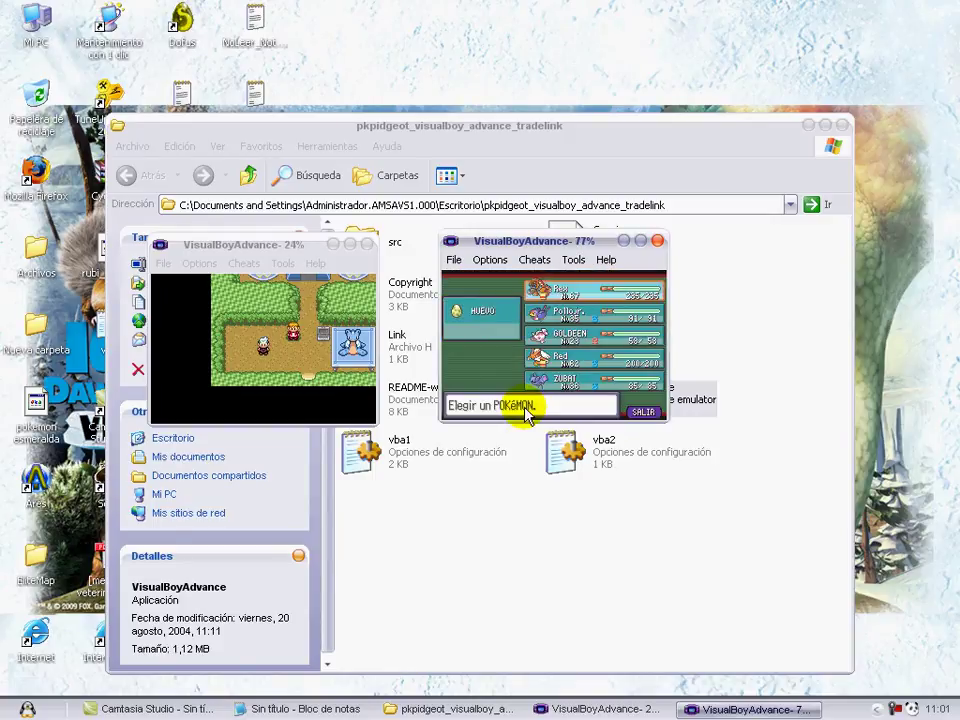
key("x")
key("x")
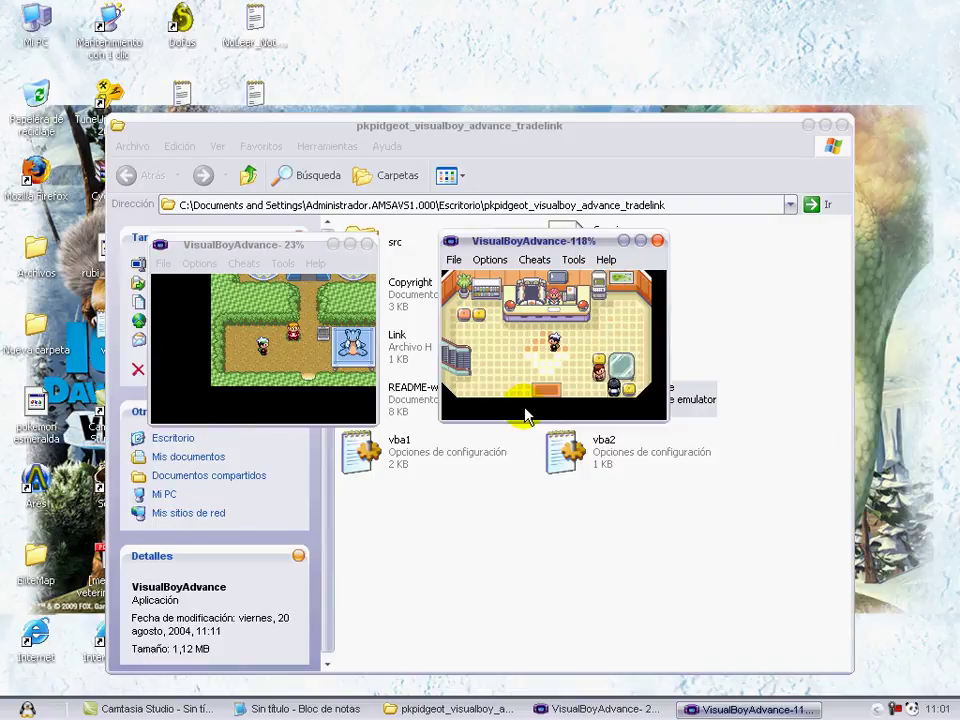
Step: Take the Ruby character up the stairs of the Pokémon Center and walk along the attendant counters
key("Left")
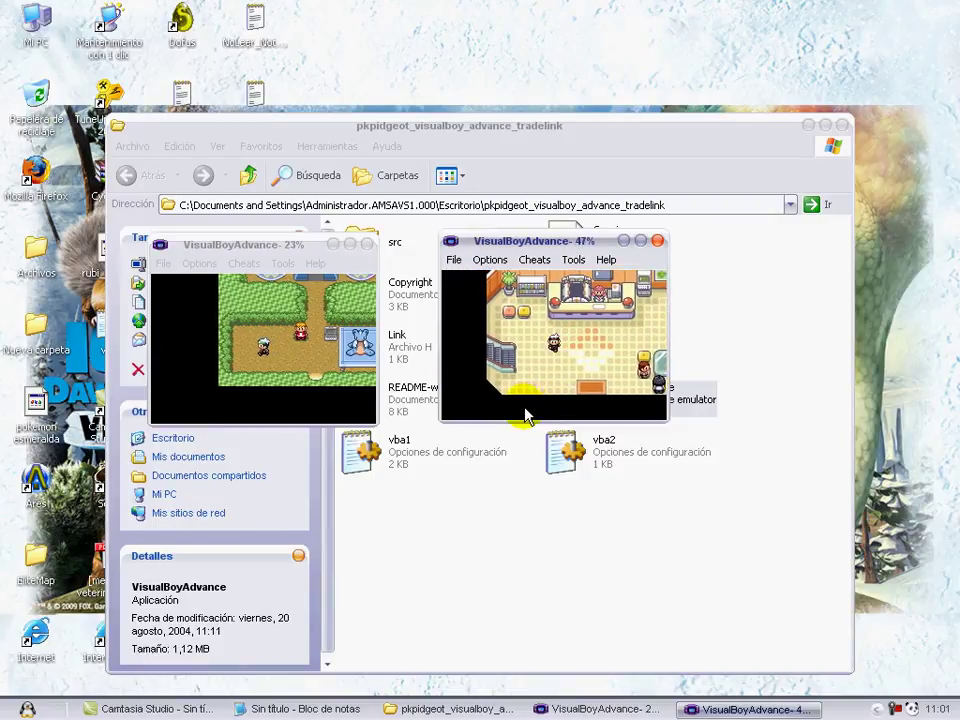
key("Left")
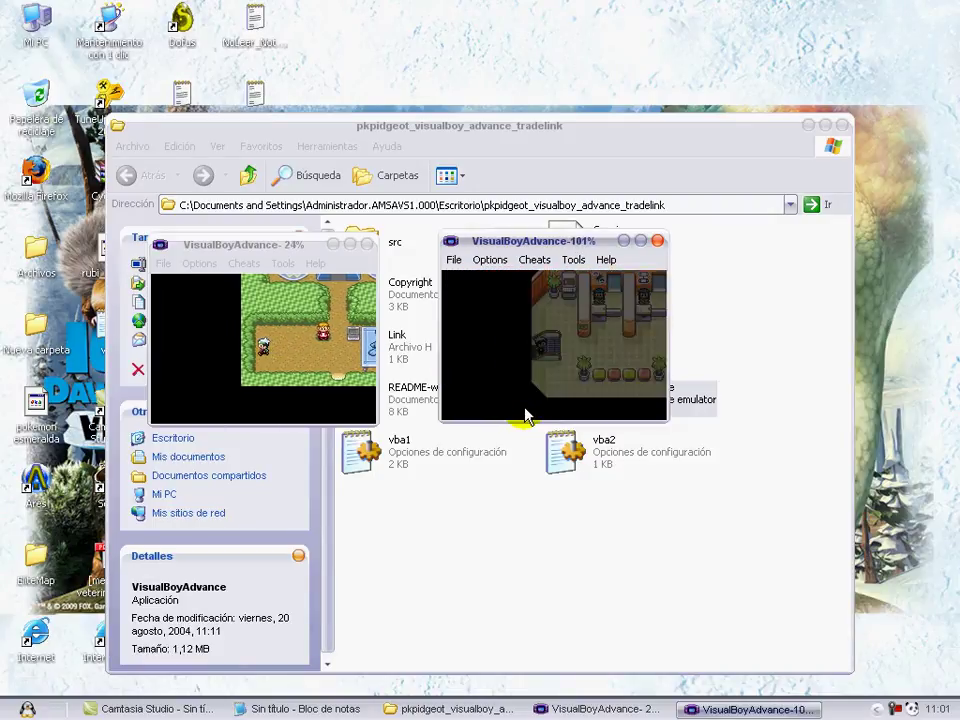
key("Left")
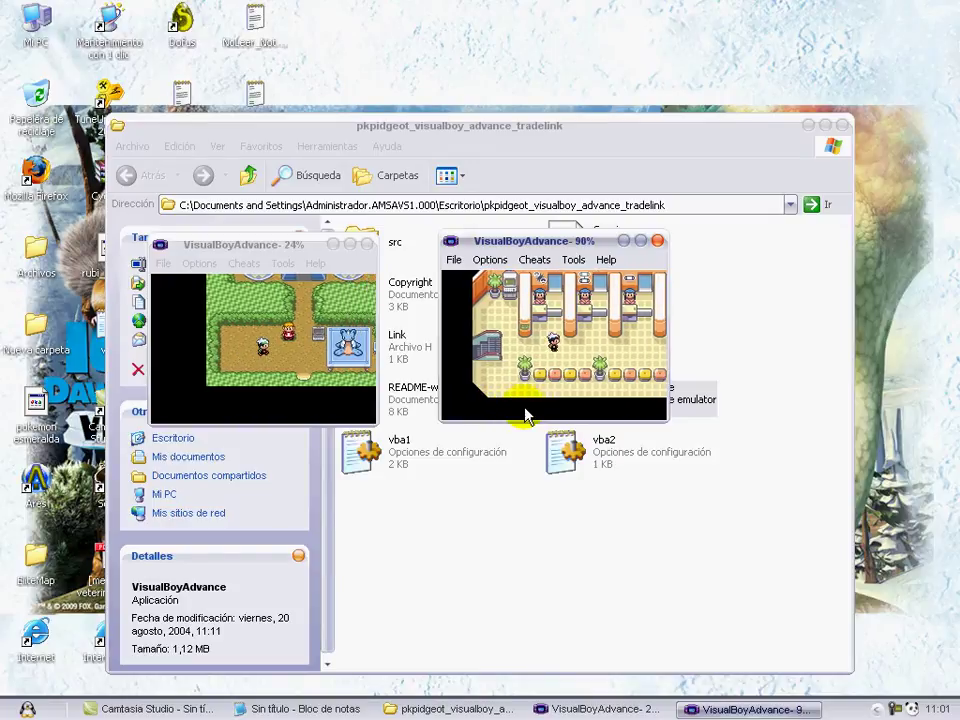
key("Right")
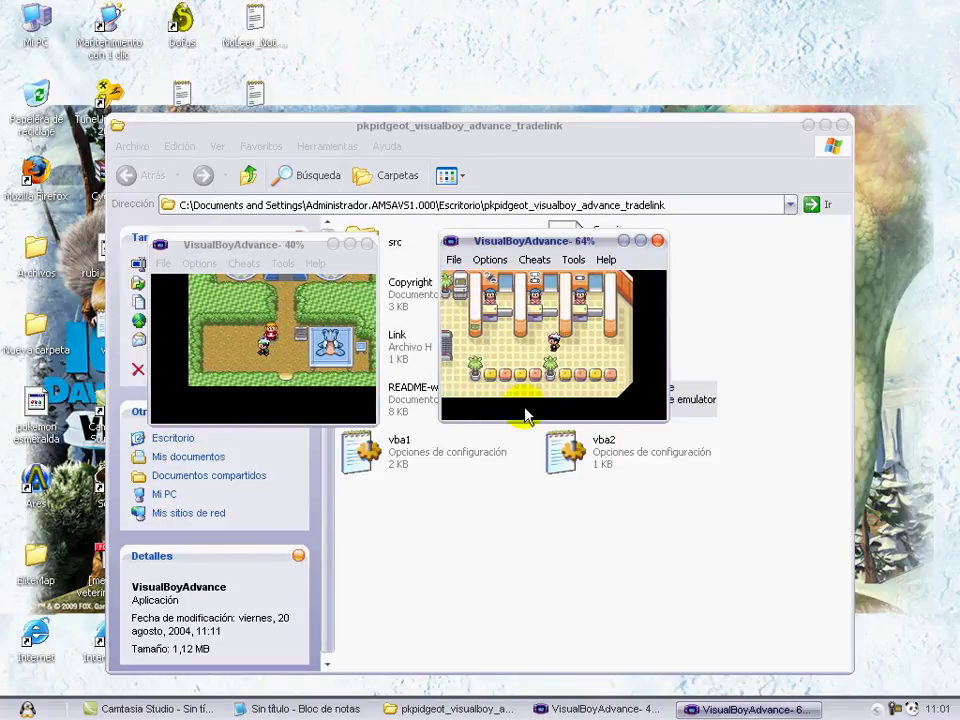
Step: Talk to the record-mixing attendant at the third counter in Ruby and decline the offer
key("Right")
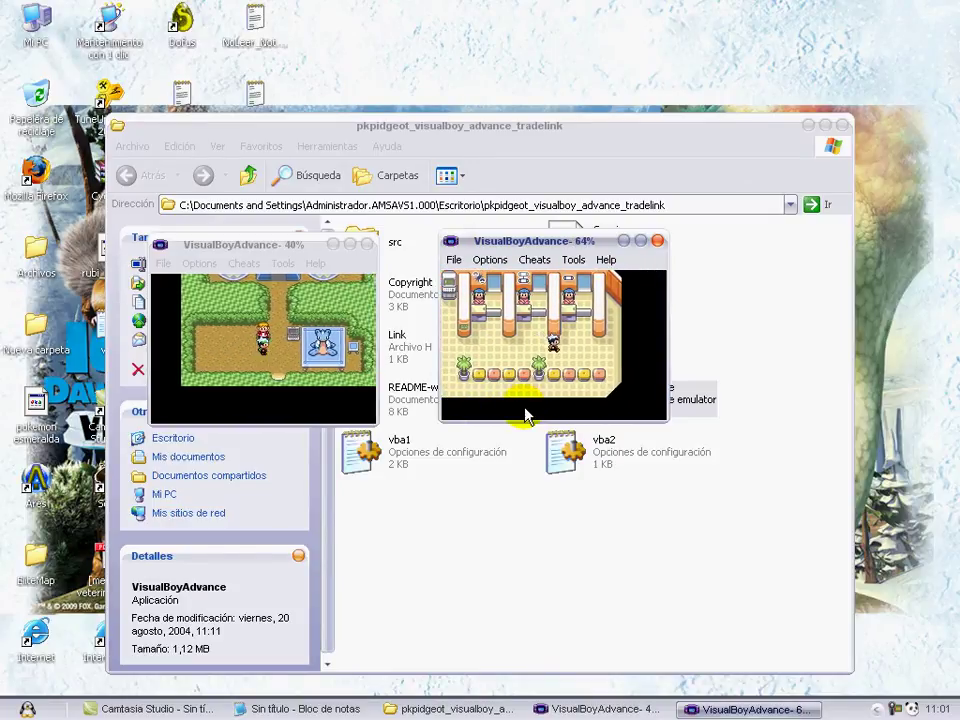
key("Up")
key("z")
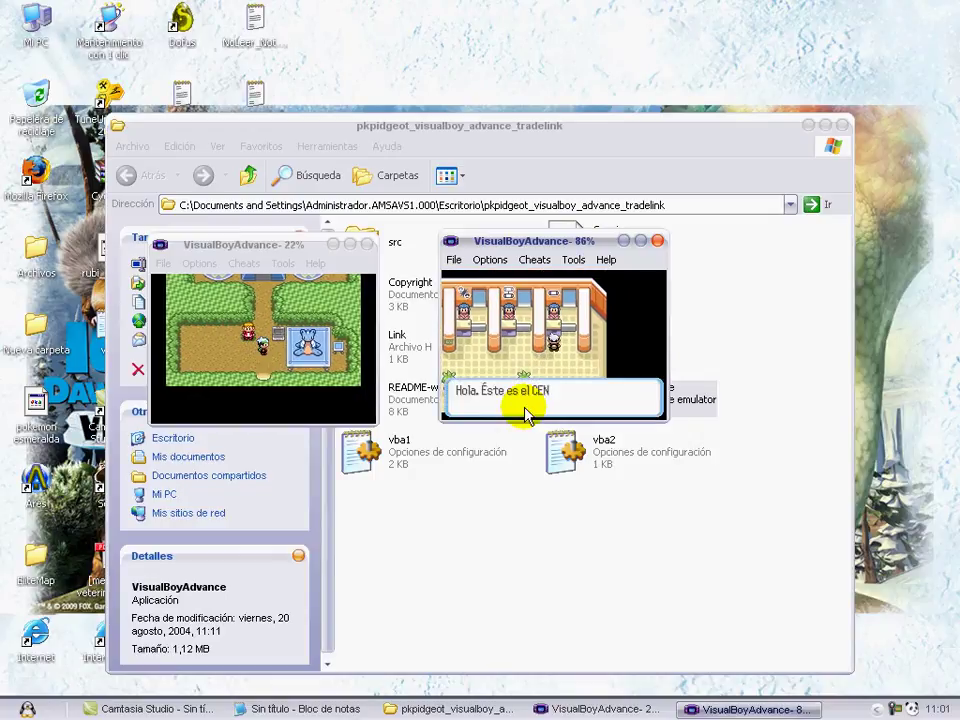
key("z")
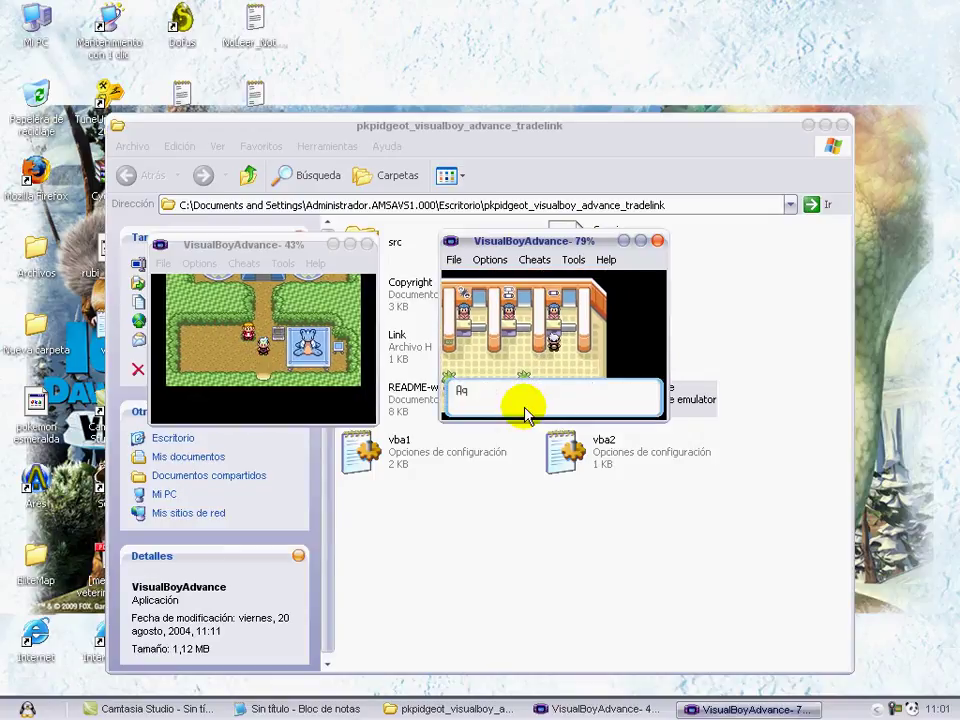
key("Down")
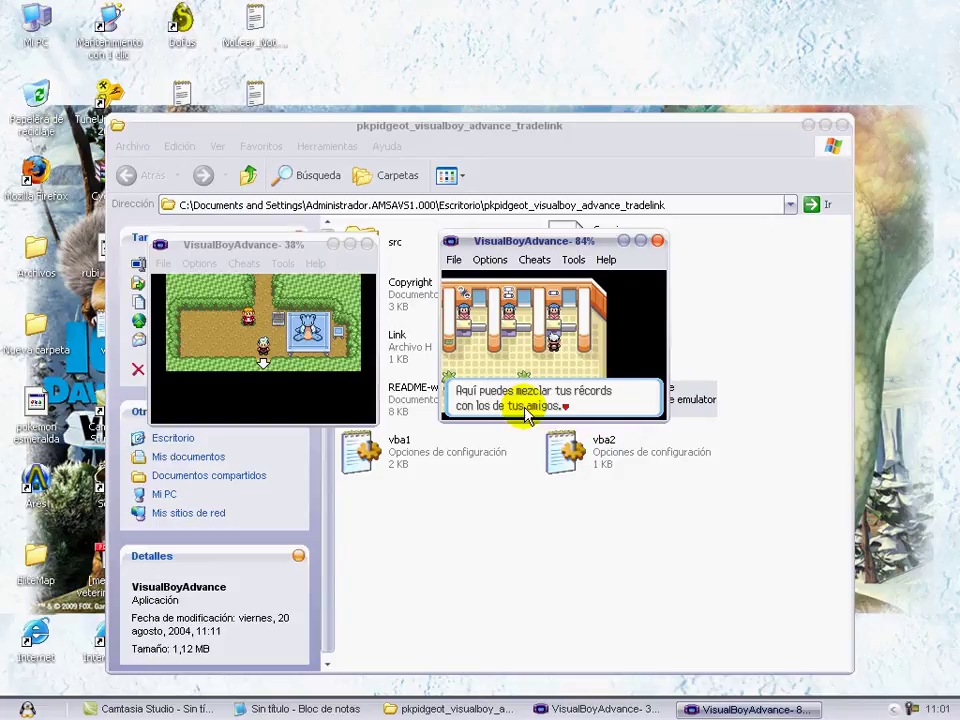
key("z")
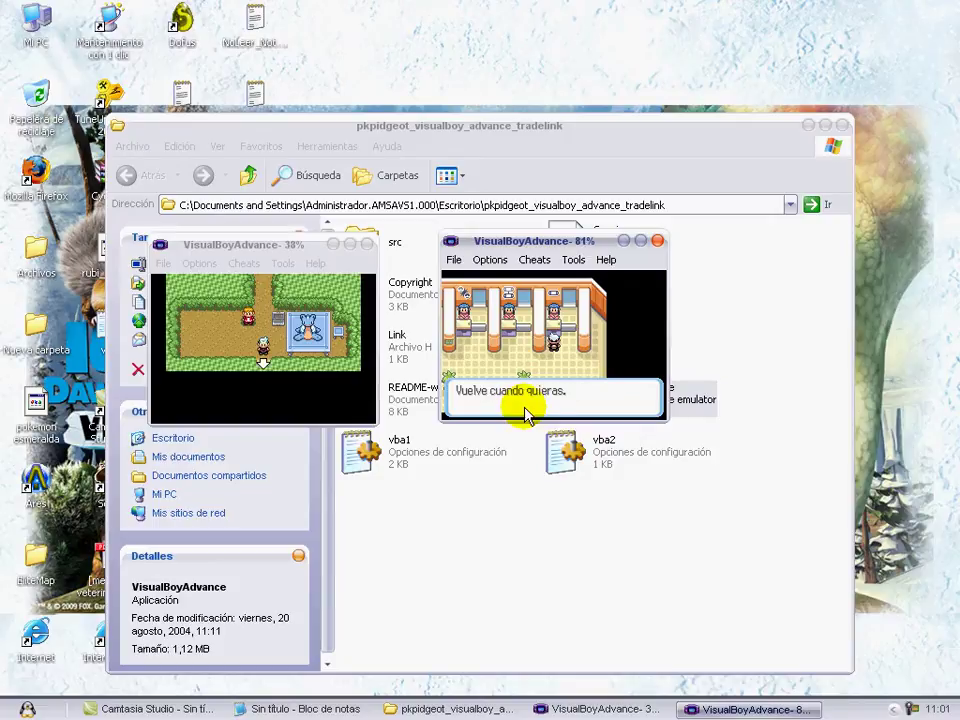
key("z")
Step: Ask the middle counter attendant in Ruby to trade Pokémon, and save the game over the existing save
key("Left")
key("Up")
key("z")
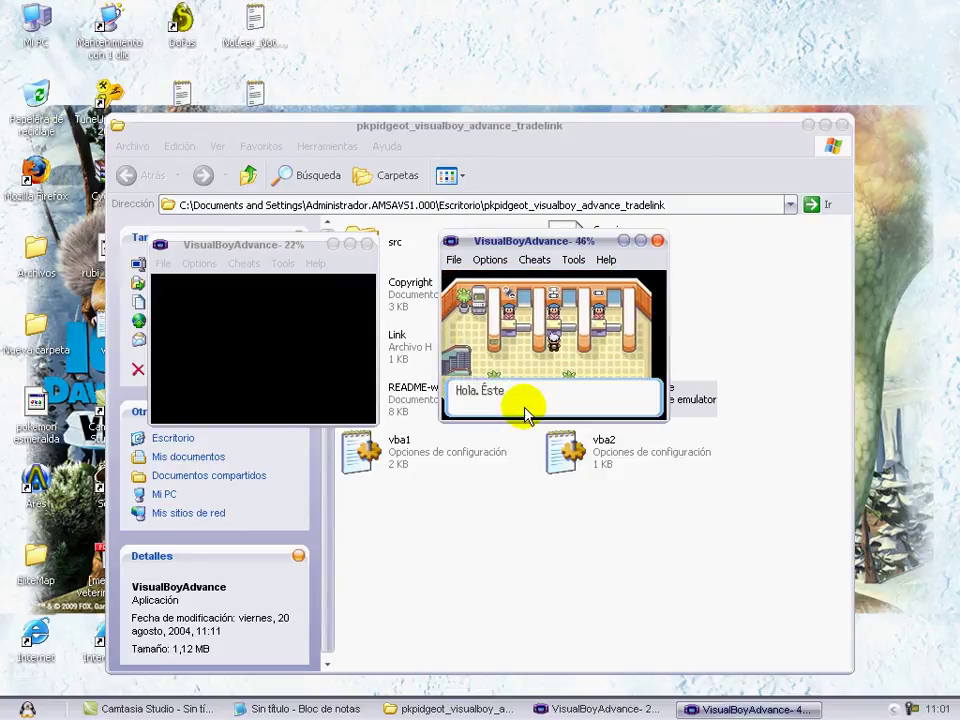
key("z")
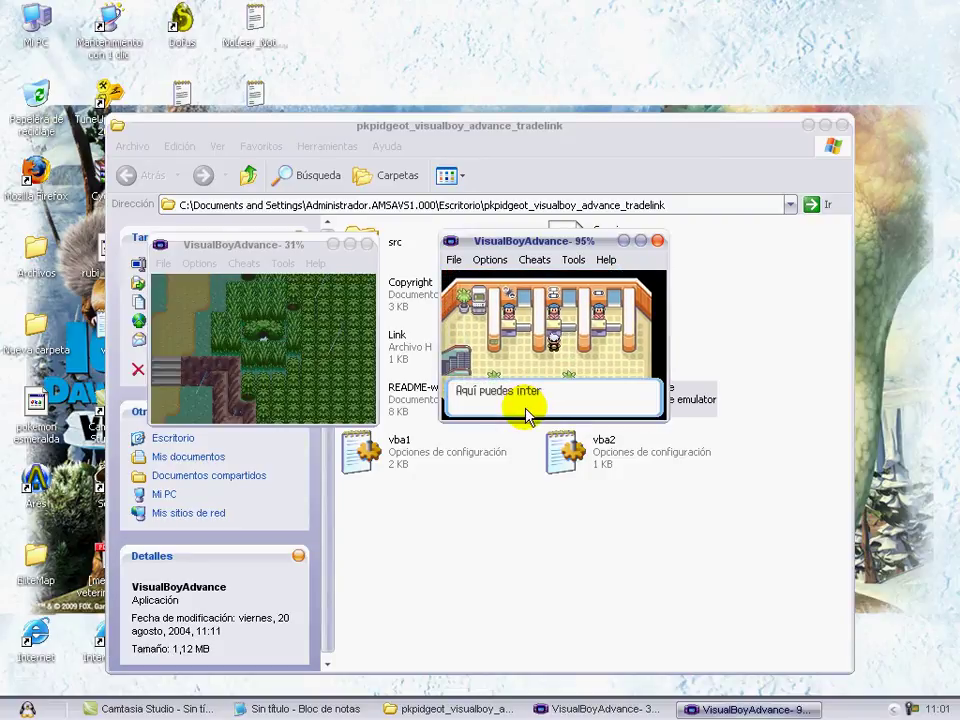
key("z")
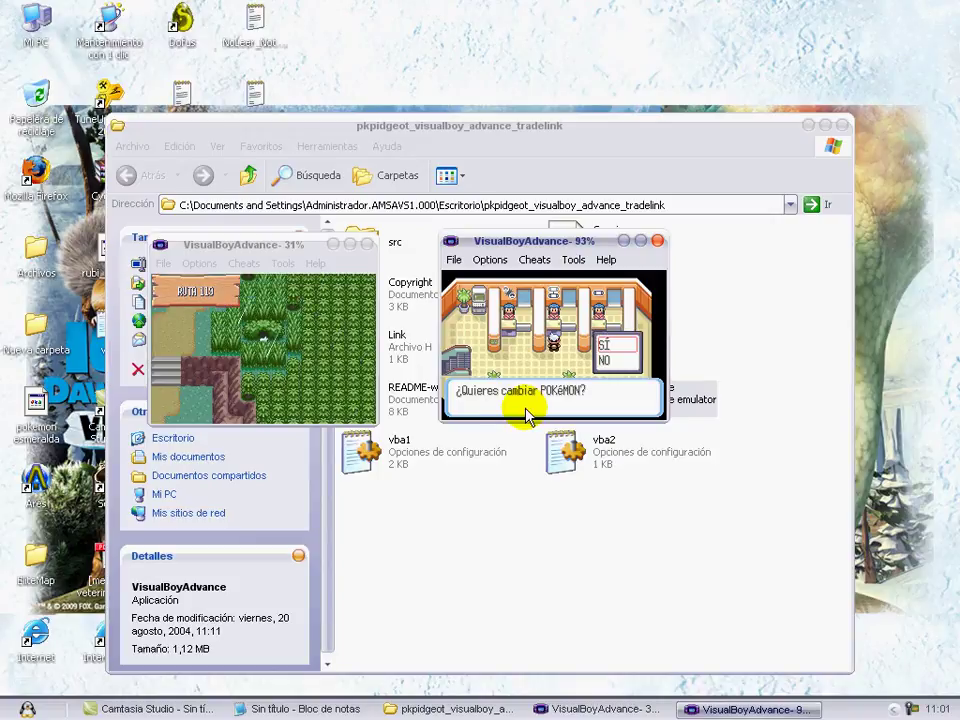
key("z")
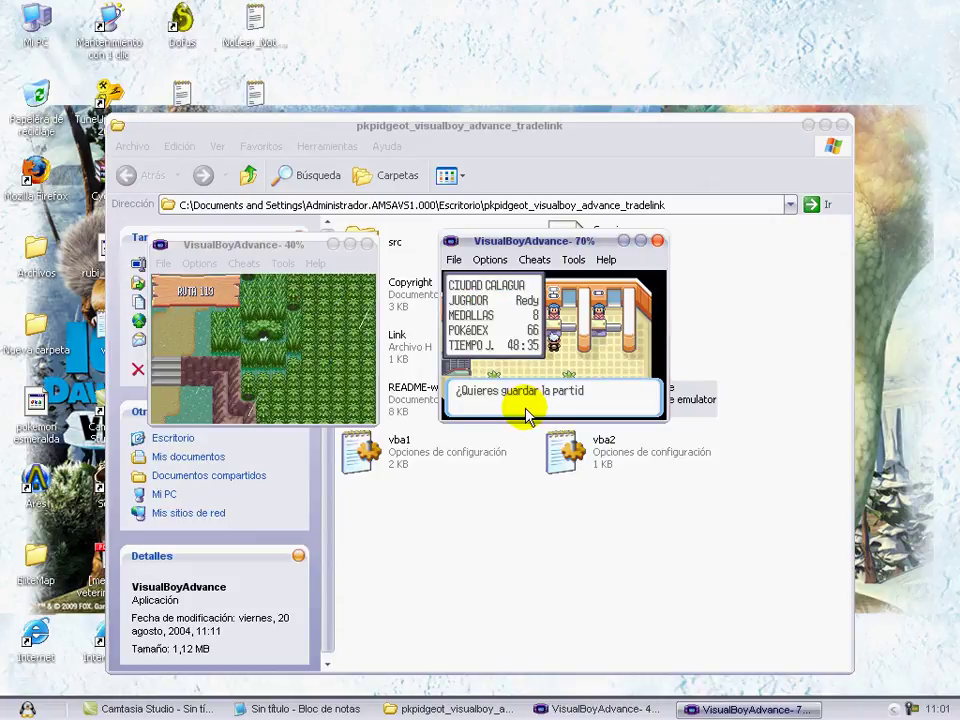
key("z")
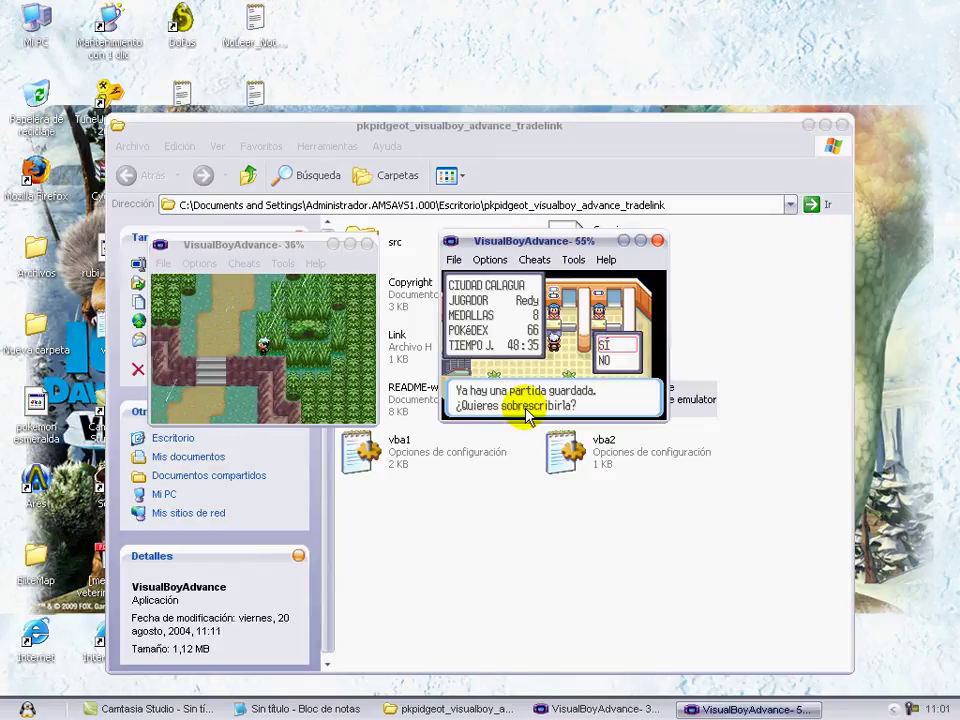
key("z")
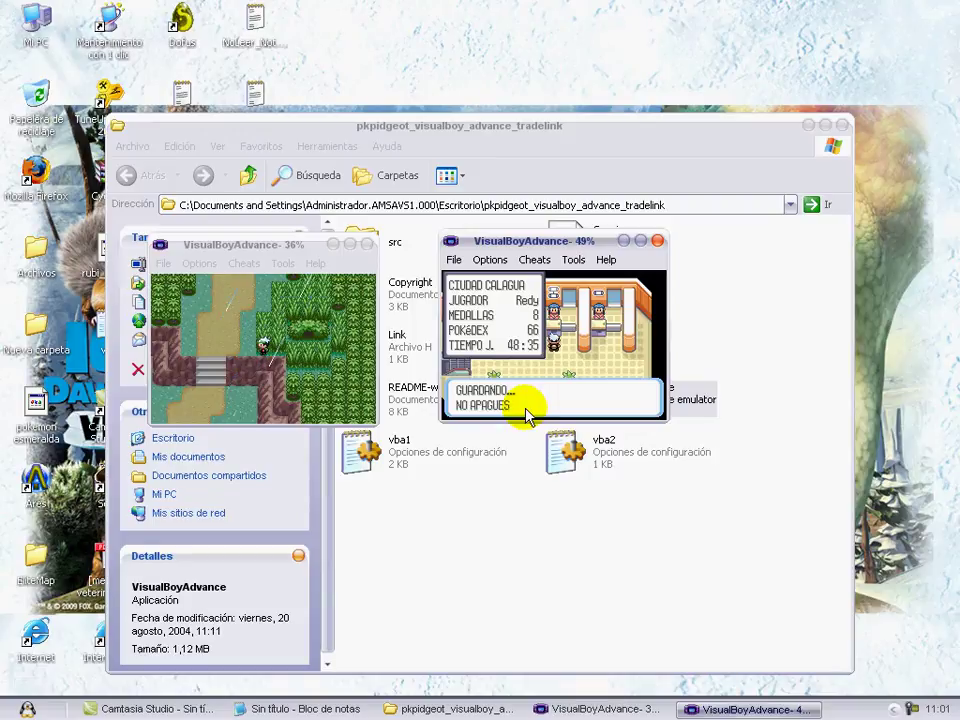
Step: Use Volar from the Pokémon party in Esmeralda and move across the map from Ruta 119 to choose a destination
key("Down")
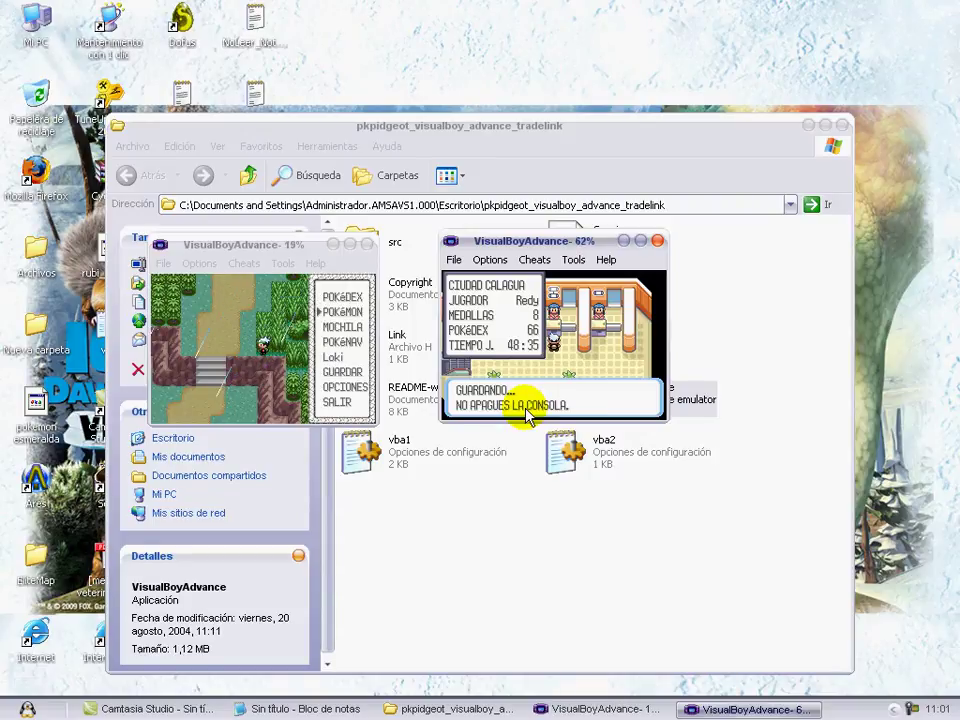
key("z")
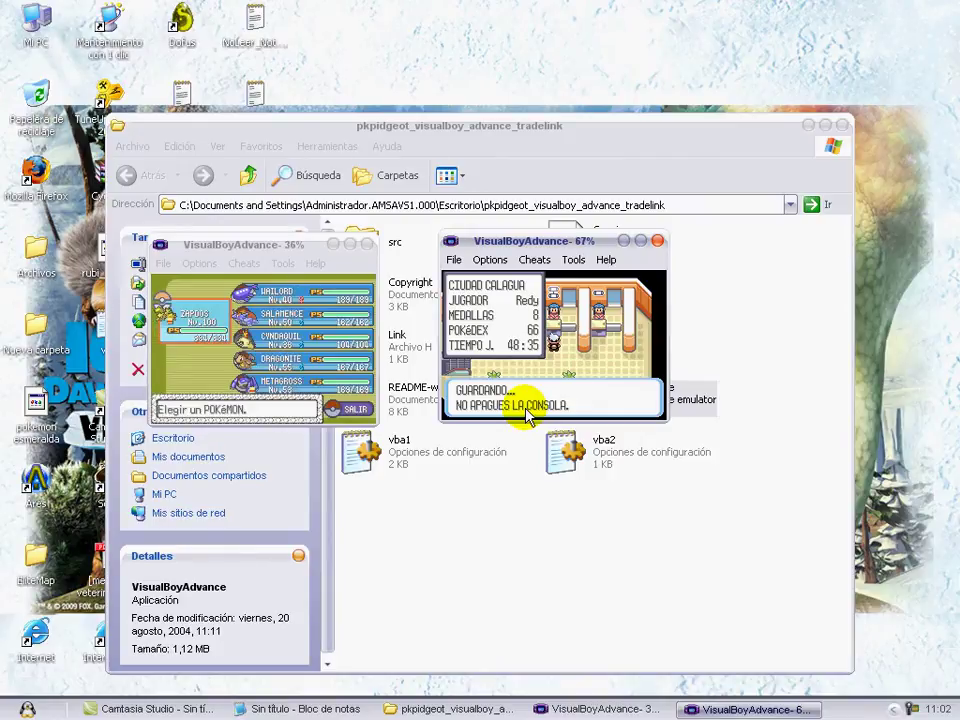
key("Down")
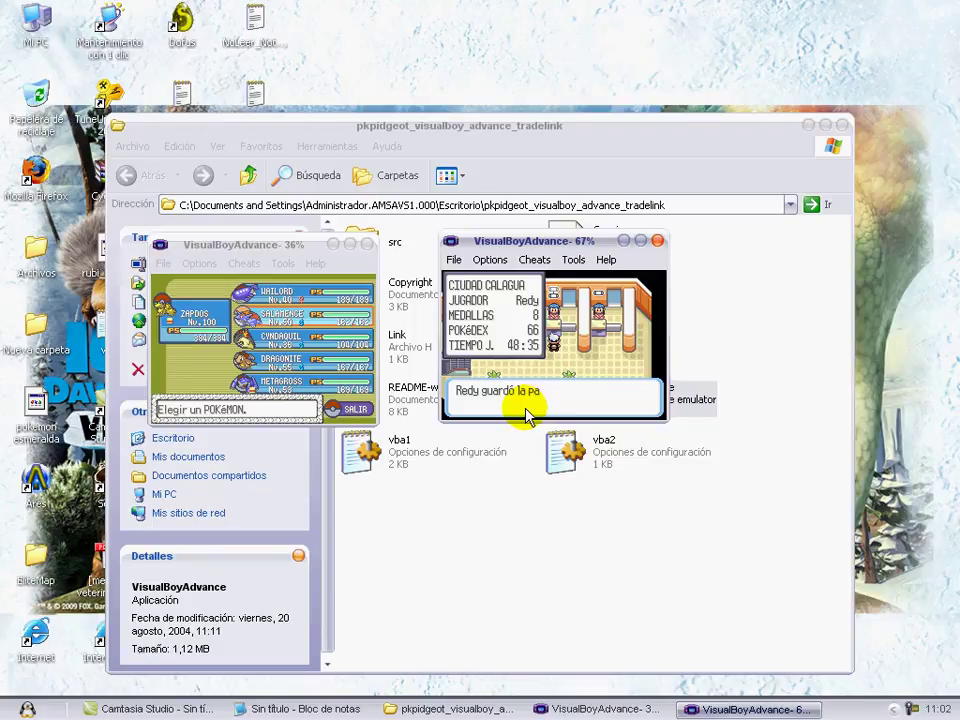
key("z")
key("Down")
key("z")
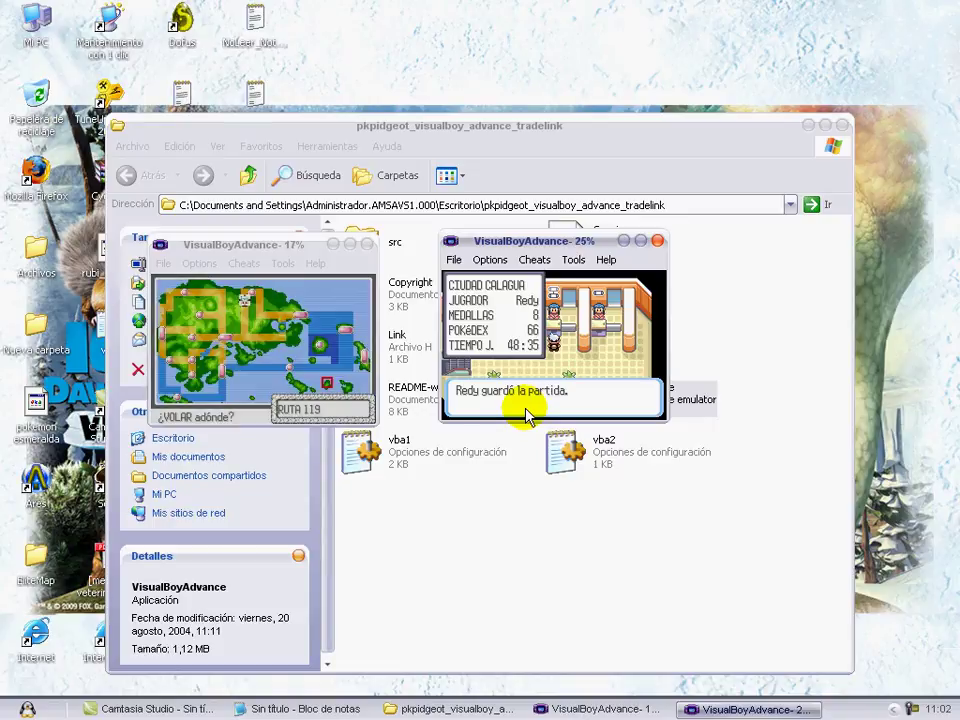
key("z")
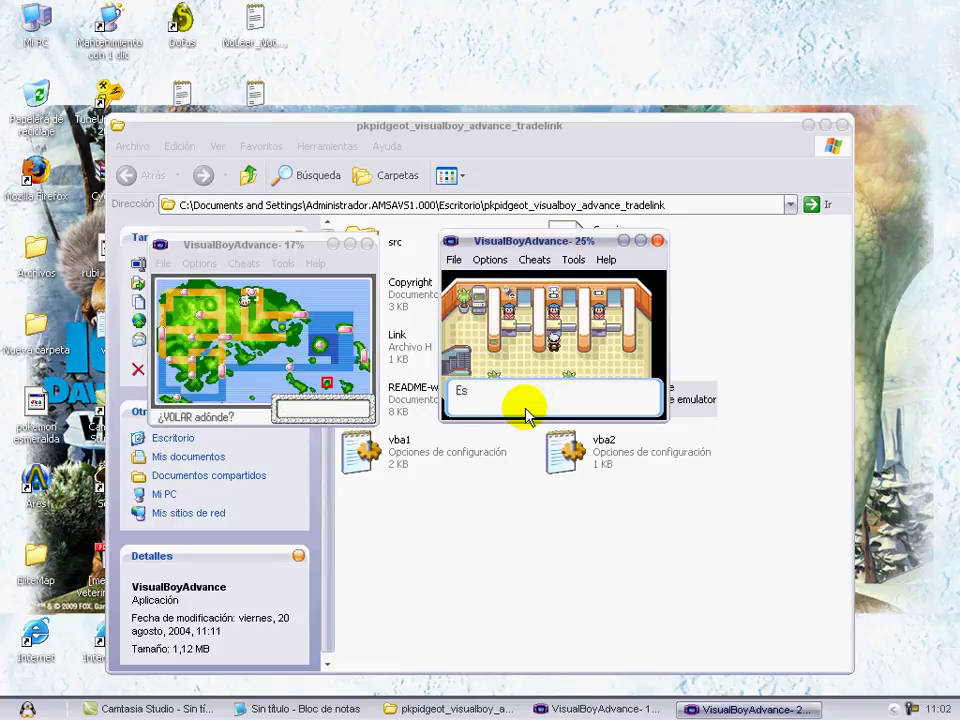